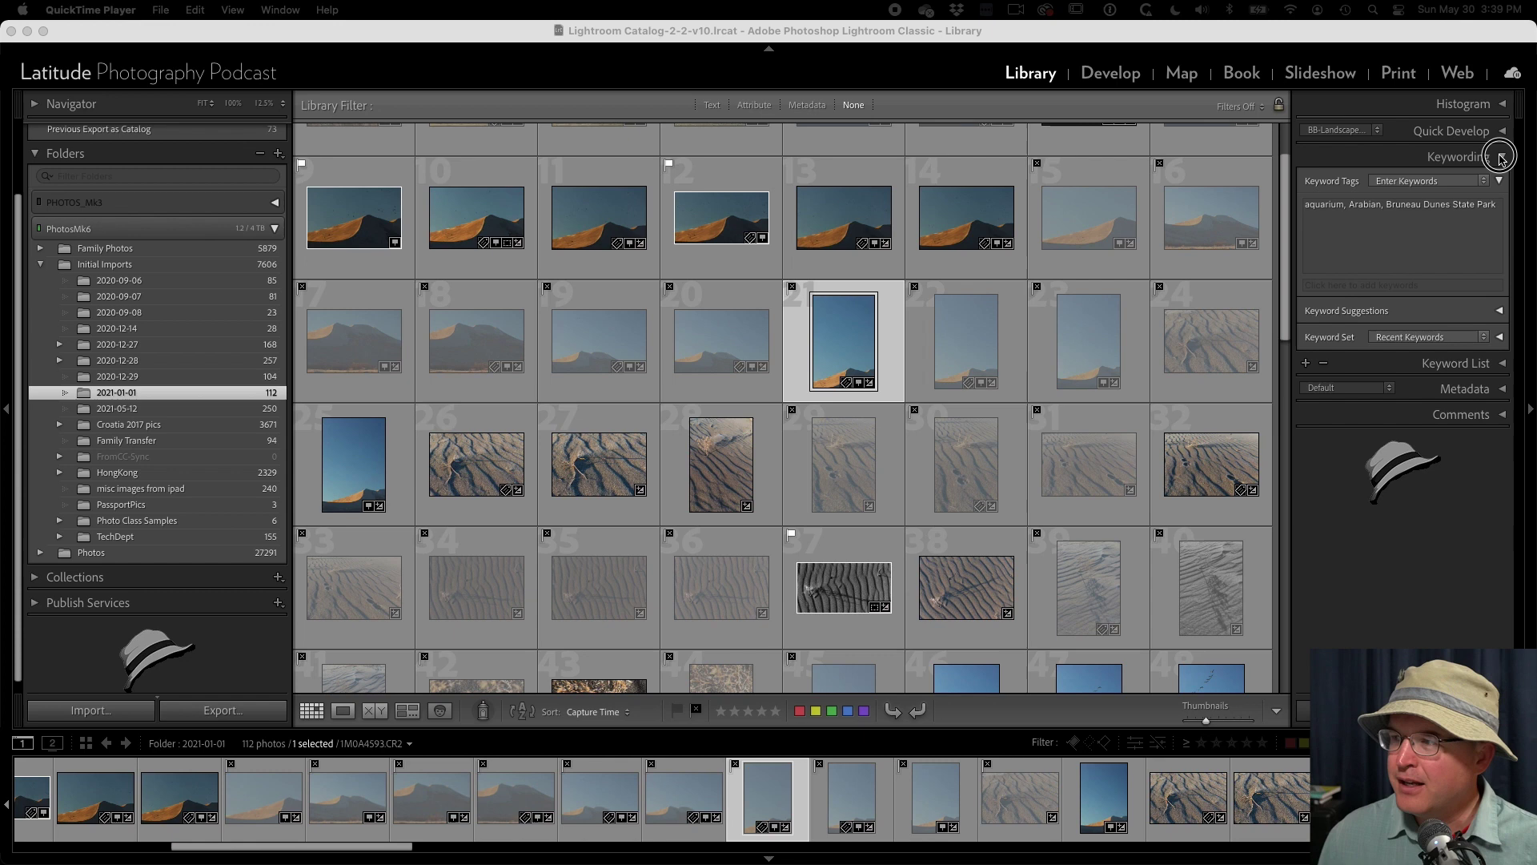
- Expand the Keyword List panel, then collapse it again
{"action": "left_click", "coordinate": [1504, 184]}
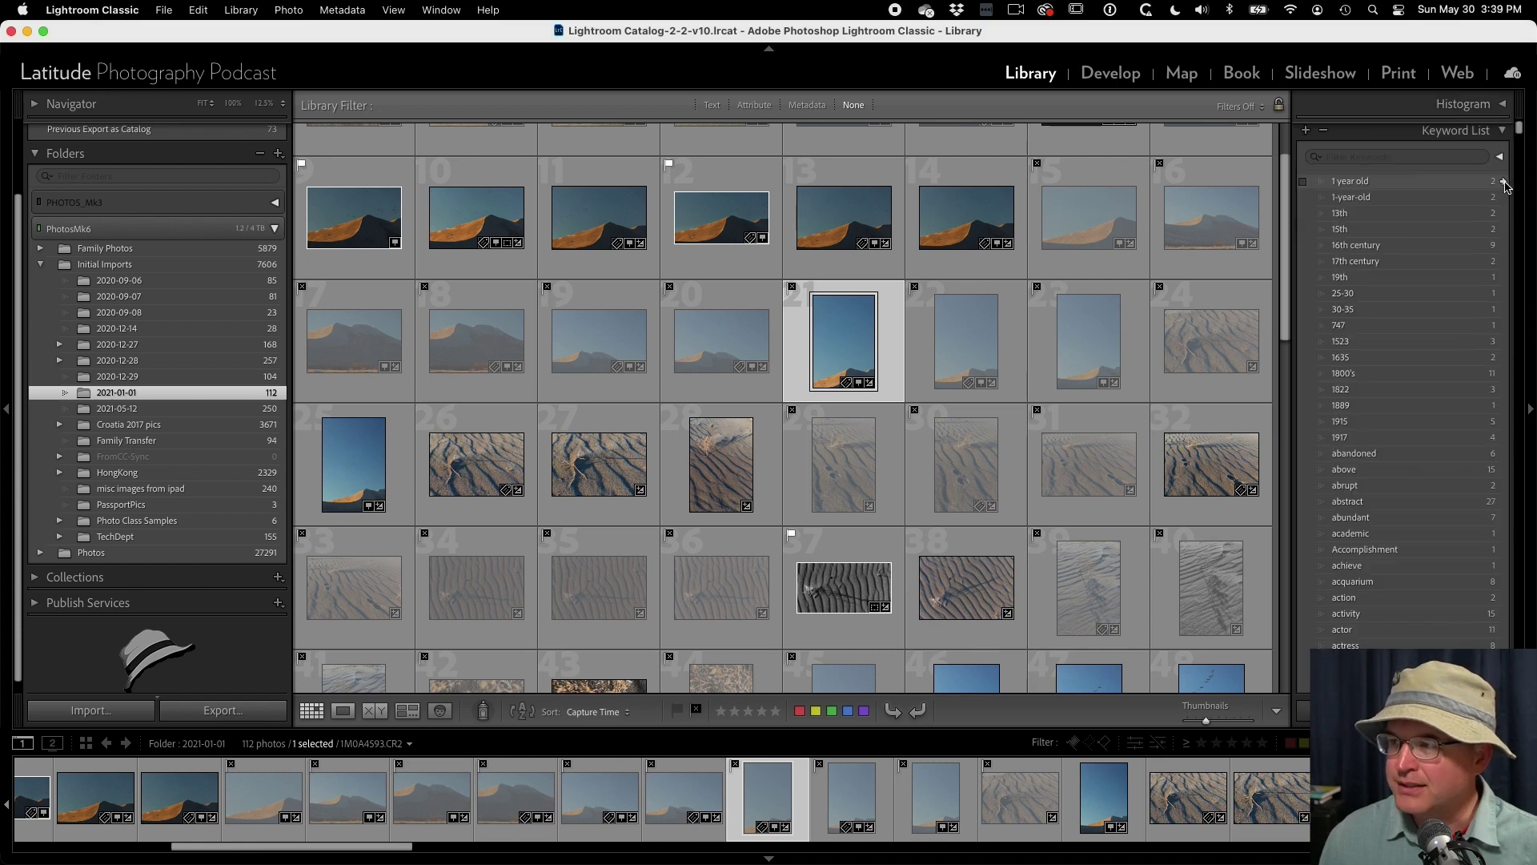
{"action": "scroll", "coordinate": [1502, 159], "scroll_direction": "up", "scroll_amount": 2}
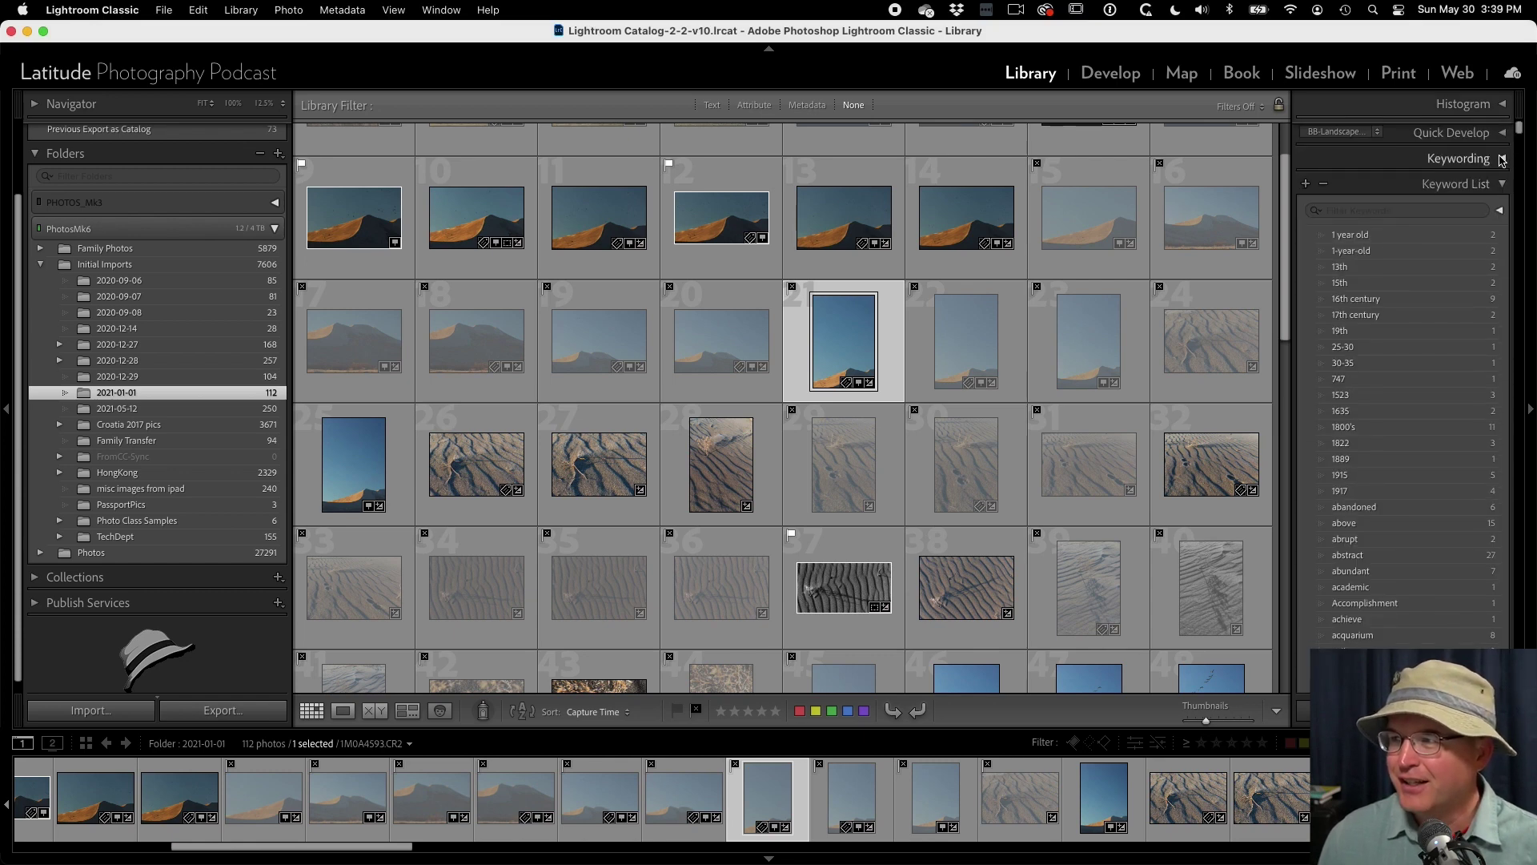
{"action": "left_click", "coordinate": [1503, 183]}
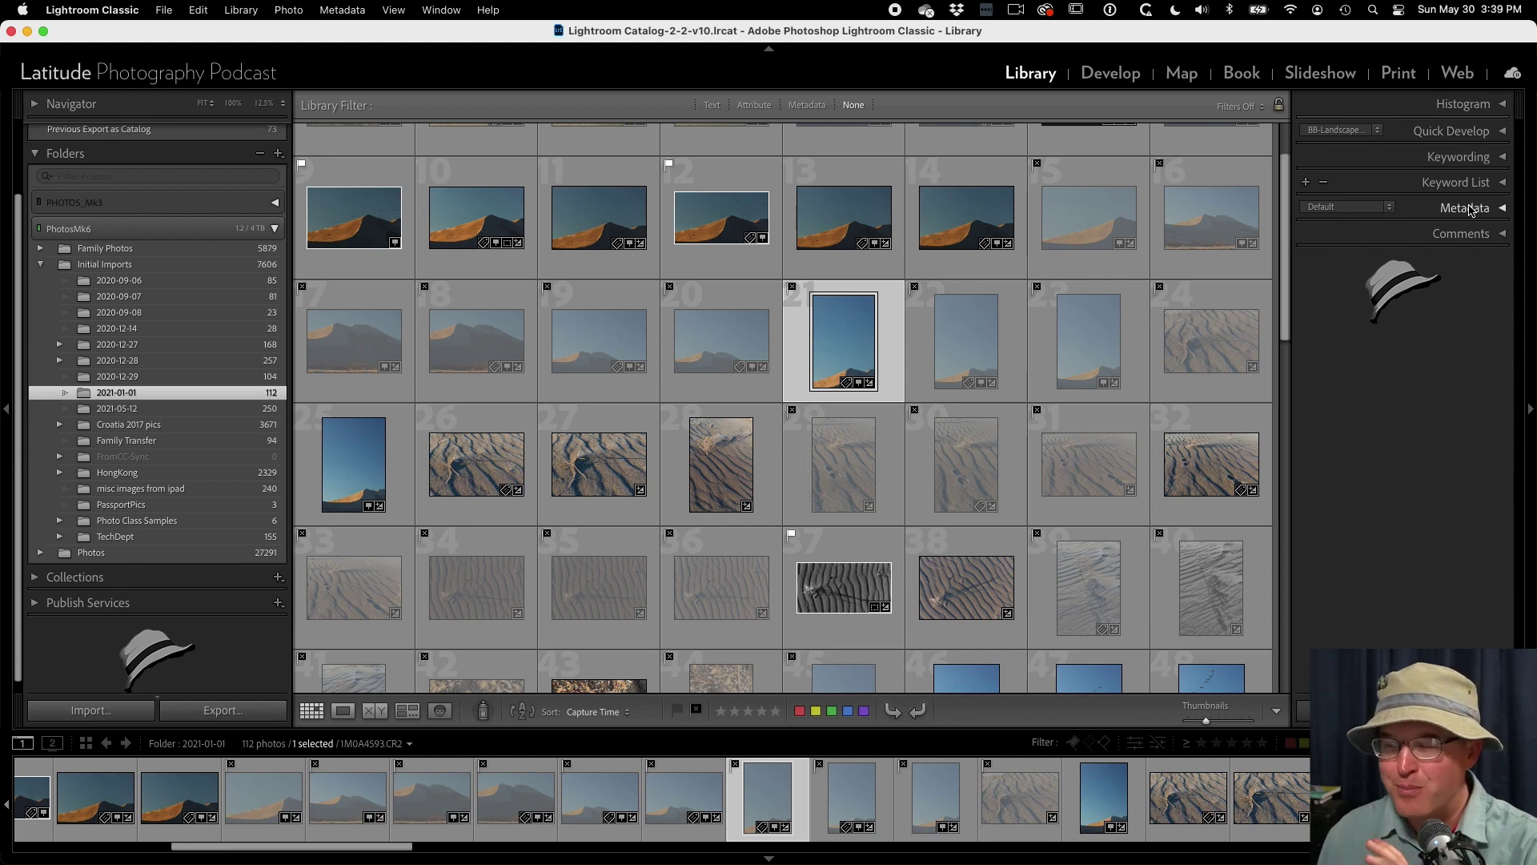
- Expand Keywording to show the tags aquarium, Arabian and Bruneau Dunes State Park
{"action": "left_click", "coordinate": [1473, 159]}
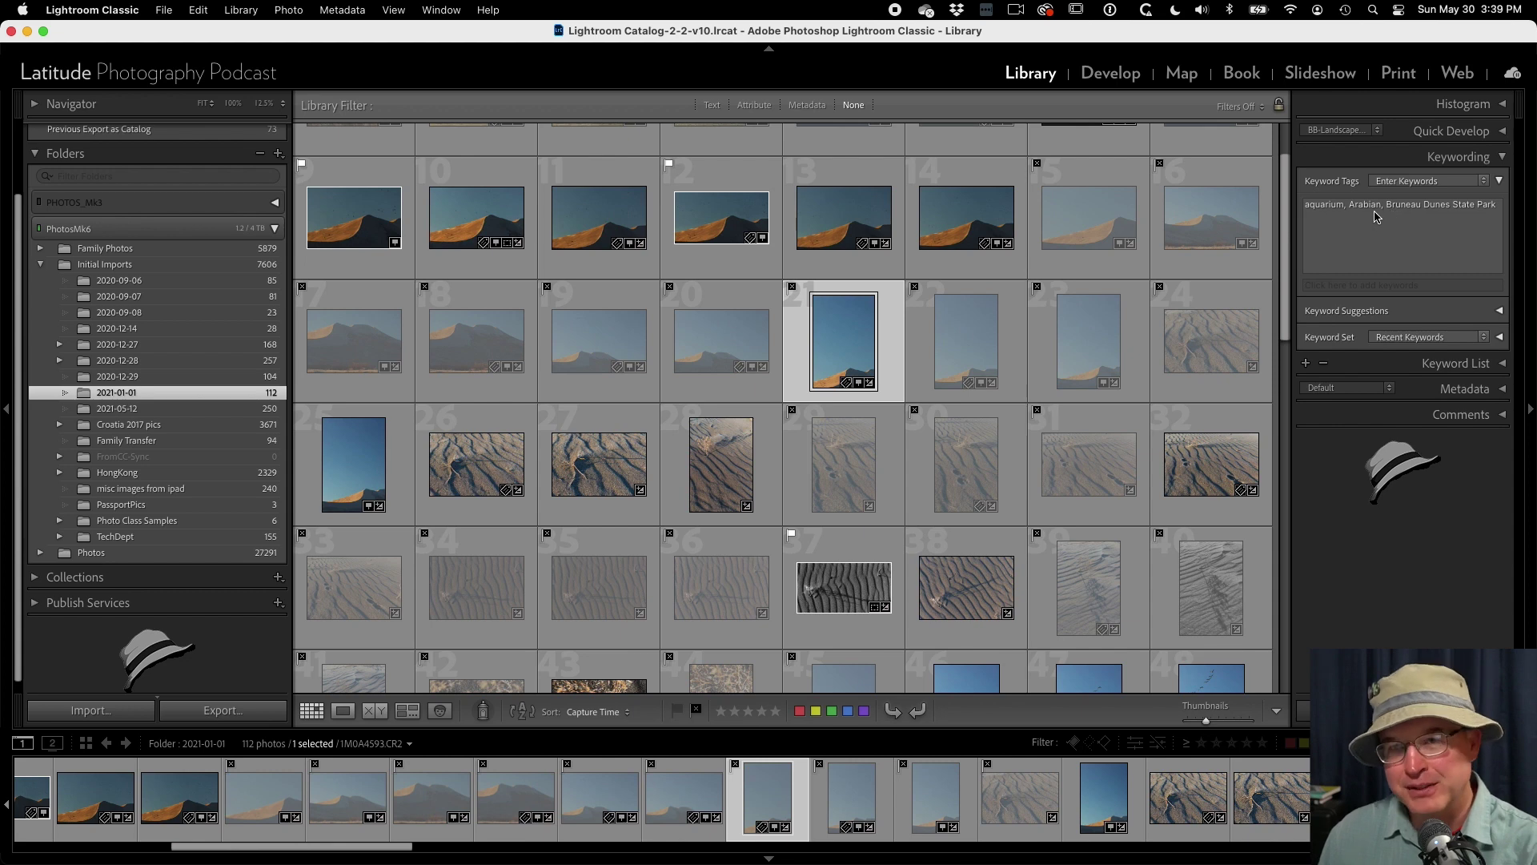
{"action": "mouse_move", "coordinate": [1375, 216]}
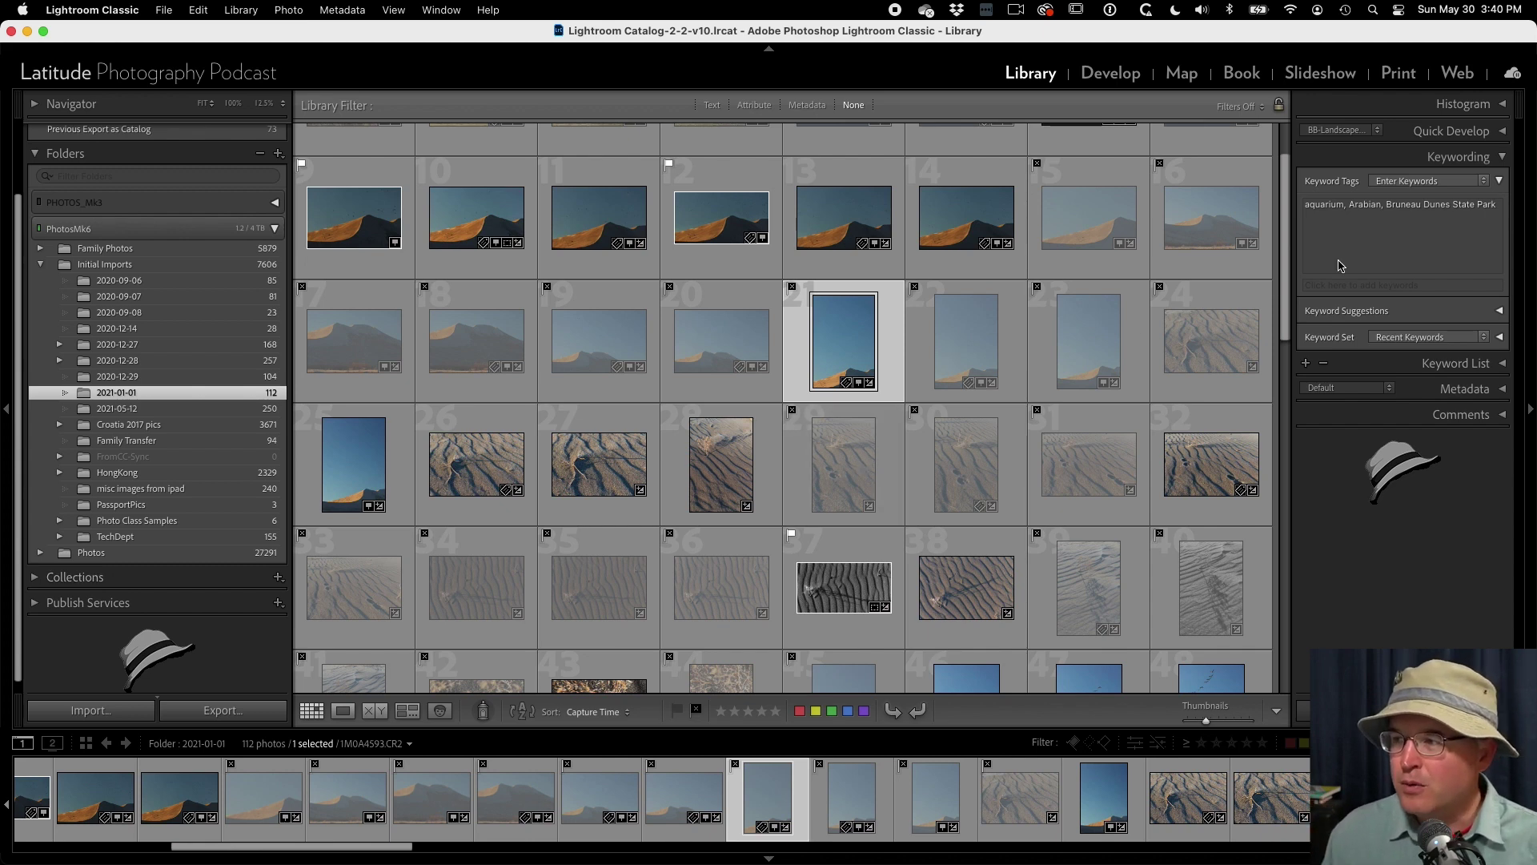
- Replace the Keywording panel with the Metadata panel and bring up its preset list
{"action": "left_click", "coordinate": [1499, 164]}
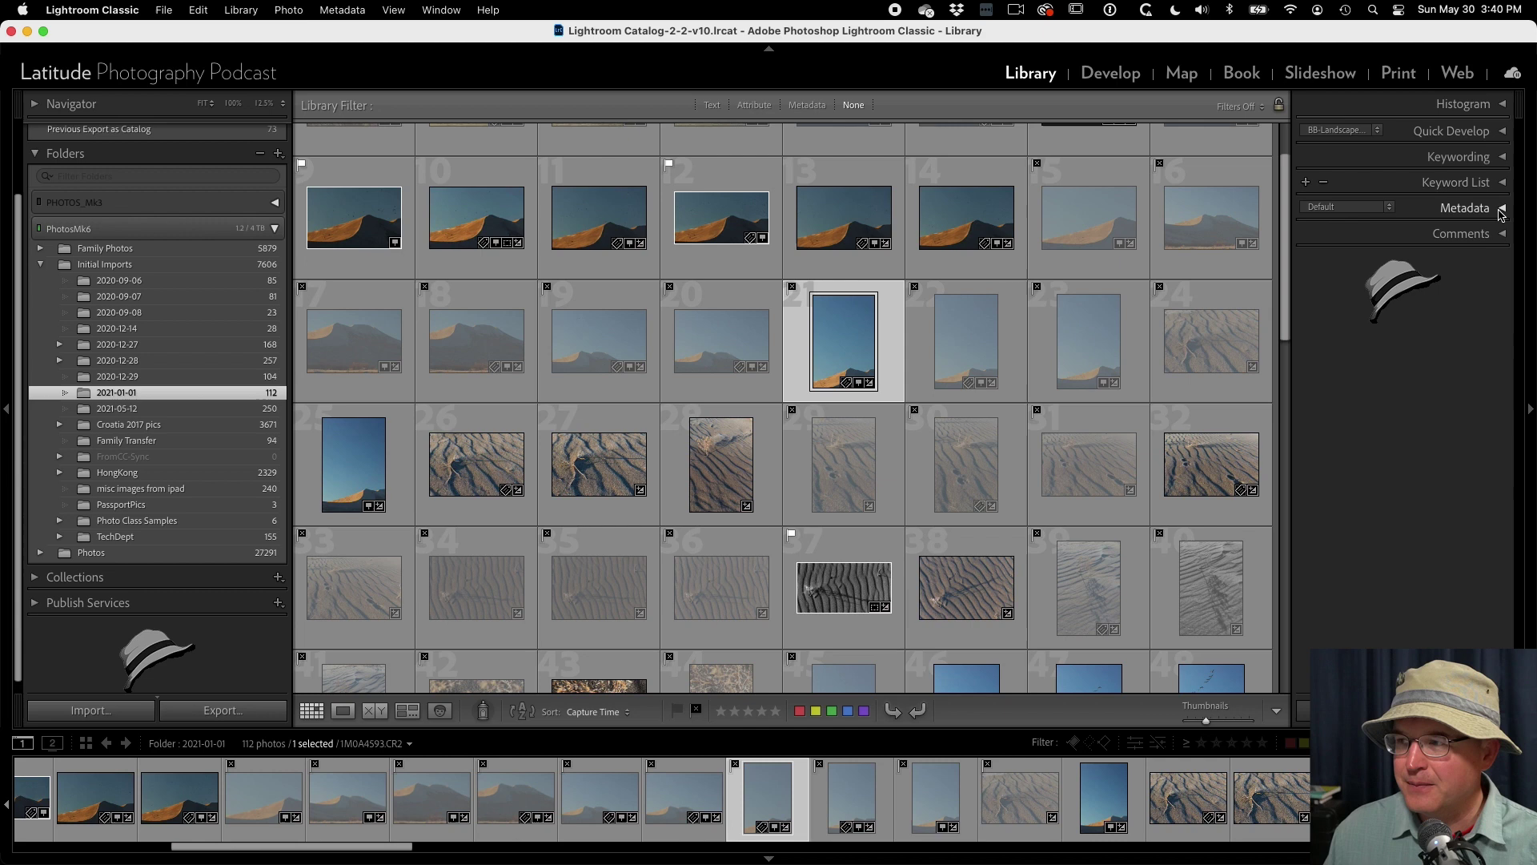
{"action": "left_click", "coordinate": [1501, 210]}
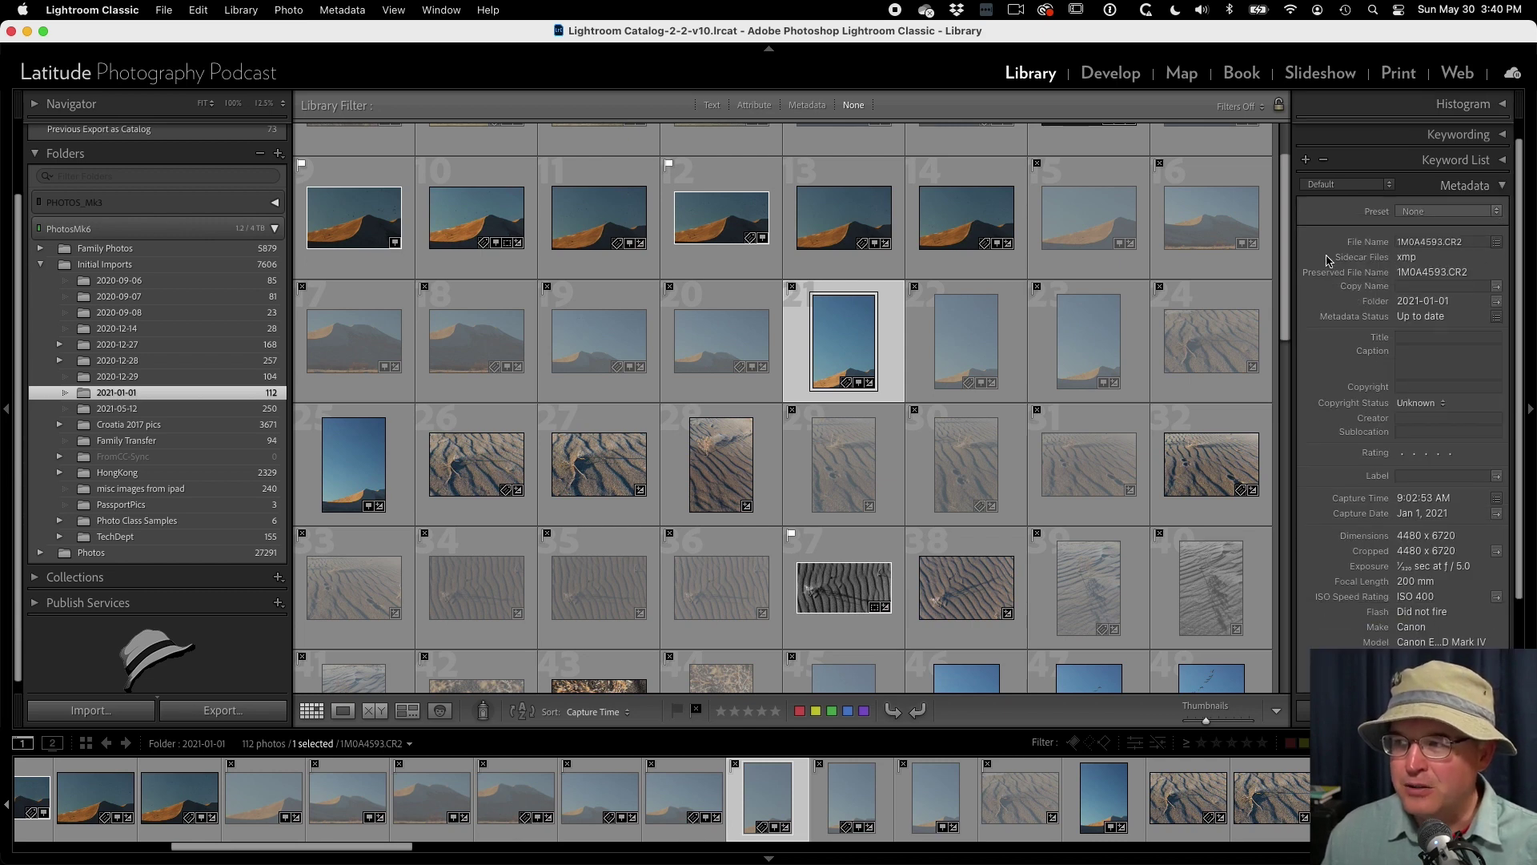
{"action": "scroll", "coordinate": [1323, 260], "scroll_direction": "down", "scroll_amount": 1}
{"action": "scroll", "coordinate": [1323, 260], "scroll_direction": "down", "scroll_amount": 1}
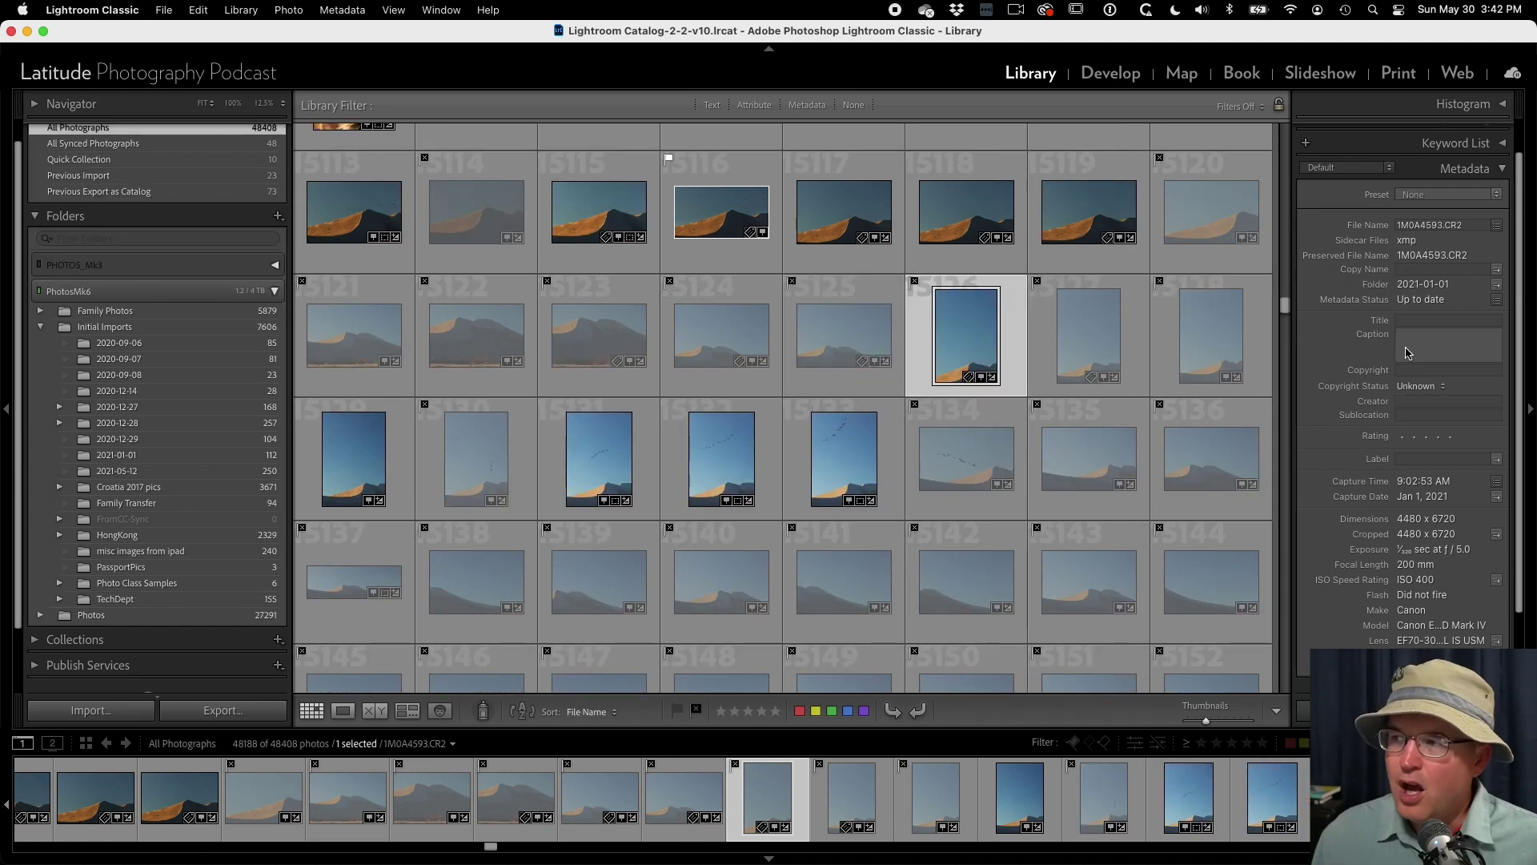
{"action": "left_click", "coordinate": [1435, 195]}
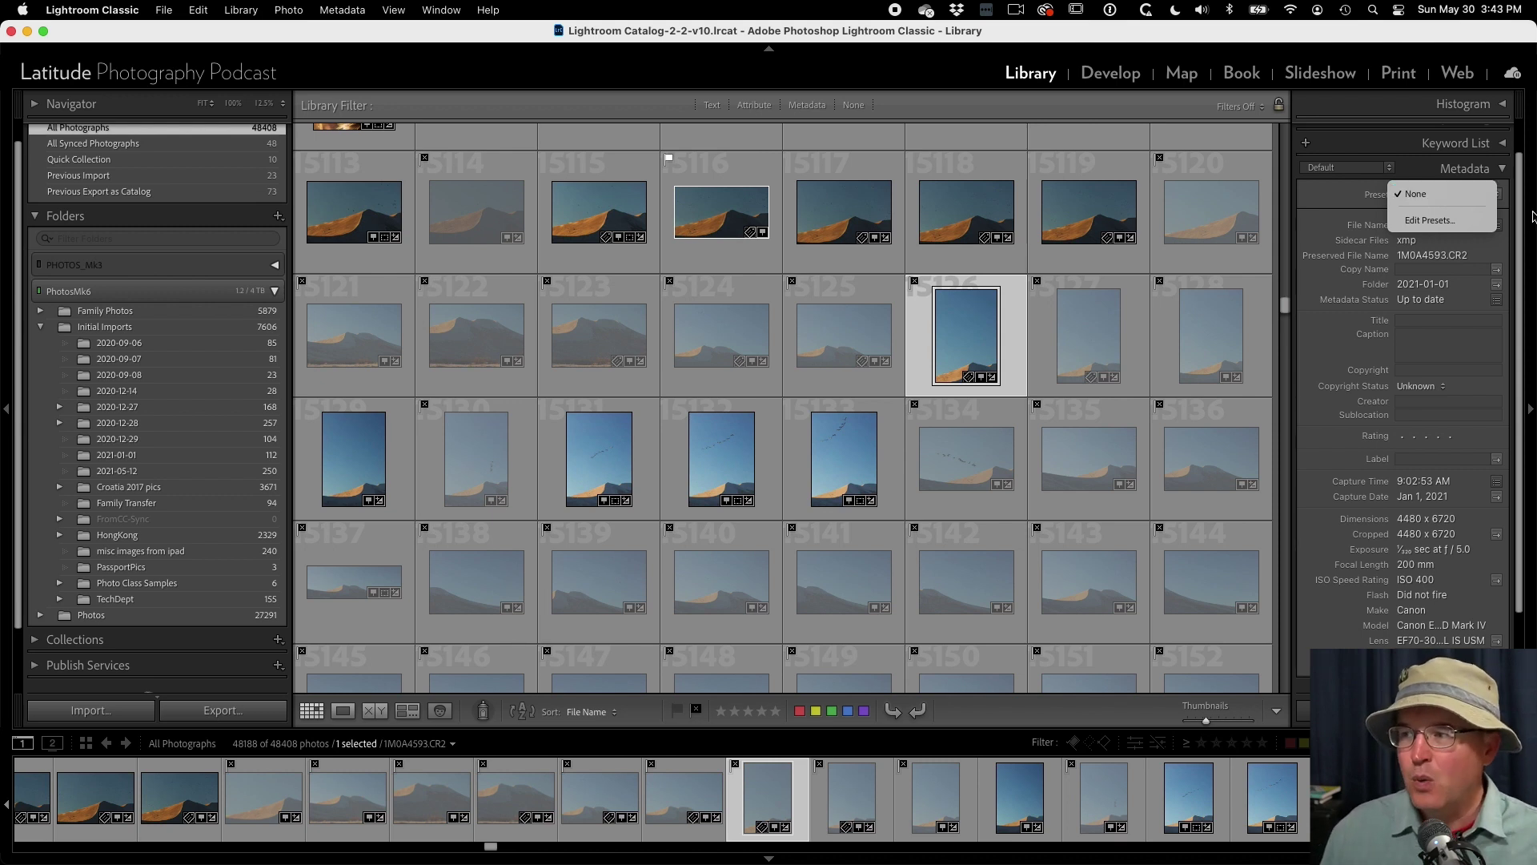
- Leave the caption empty and Copyright Status at Unknown, and show the metadata view list
{"action": "left_click", "coordinate": [1418, 346]}
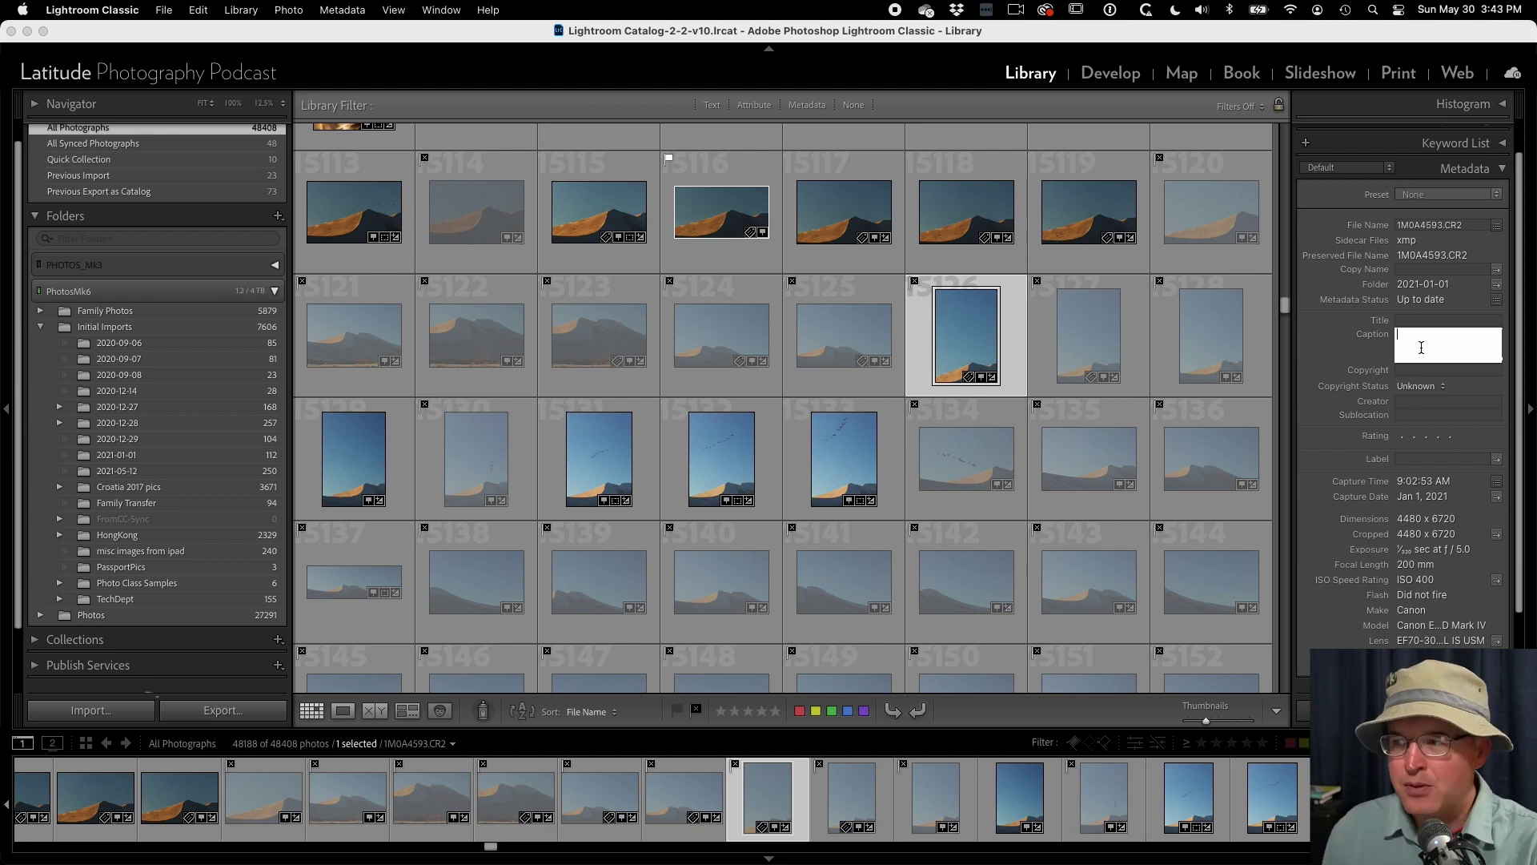
{"action": "left_click", "coordinate": [1374, 353]}
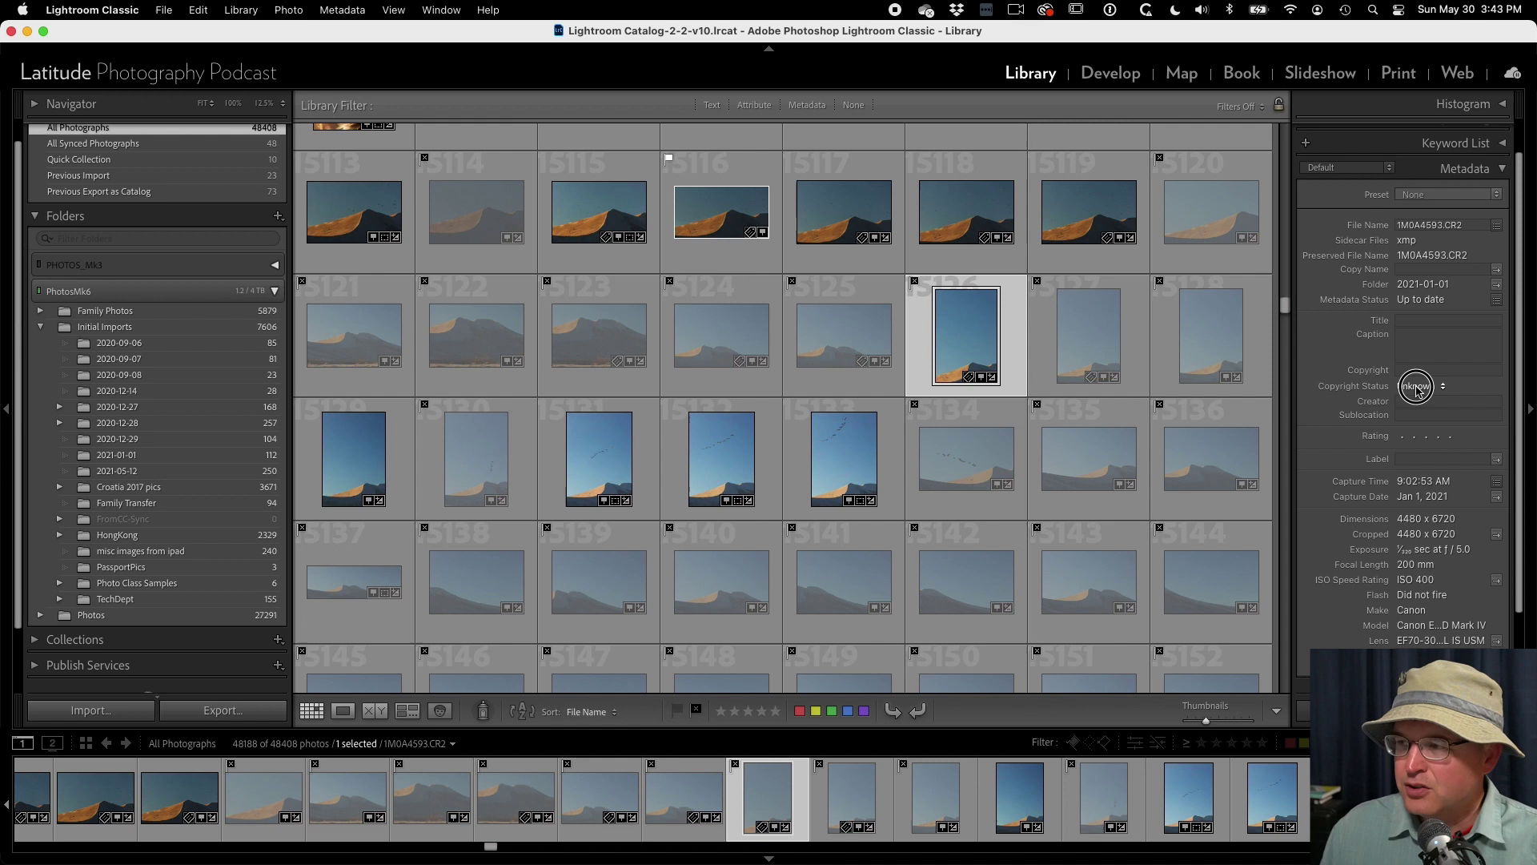
{"action": "left_click", "coordinate": [1416, 387]}
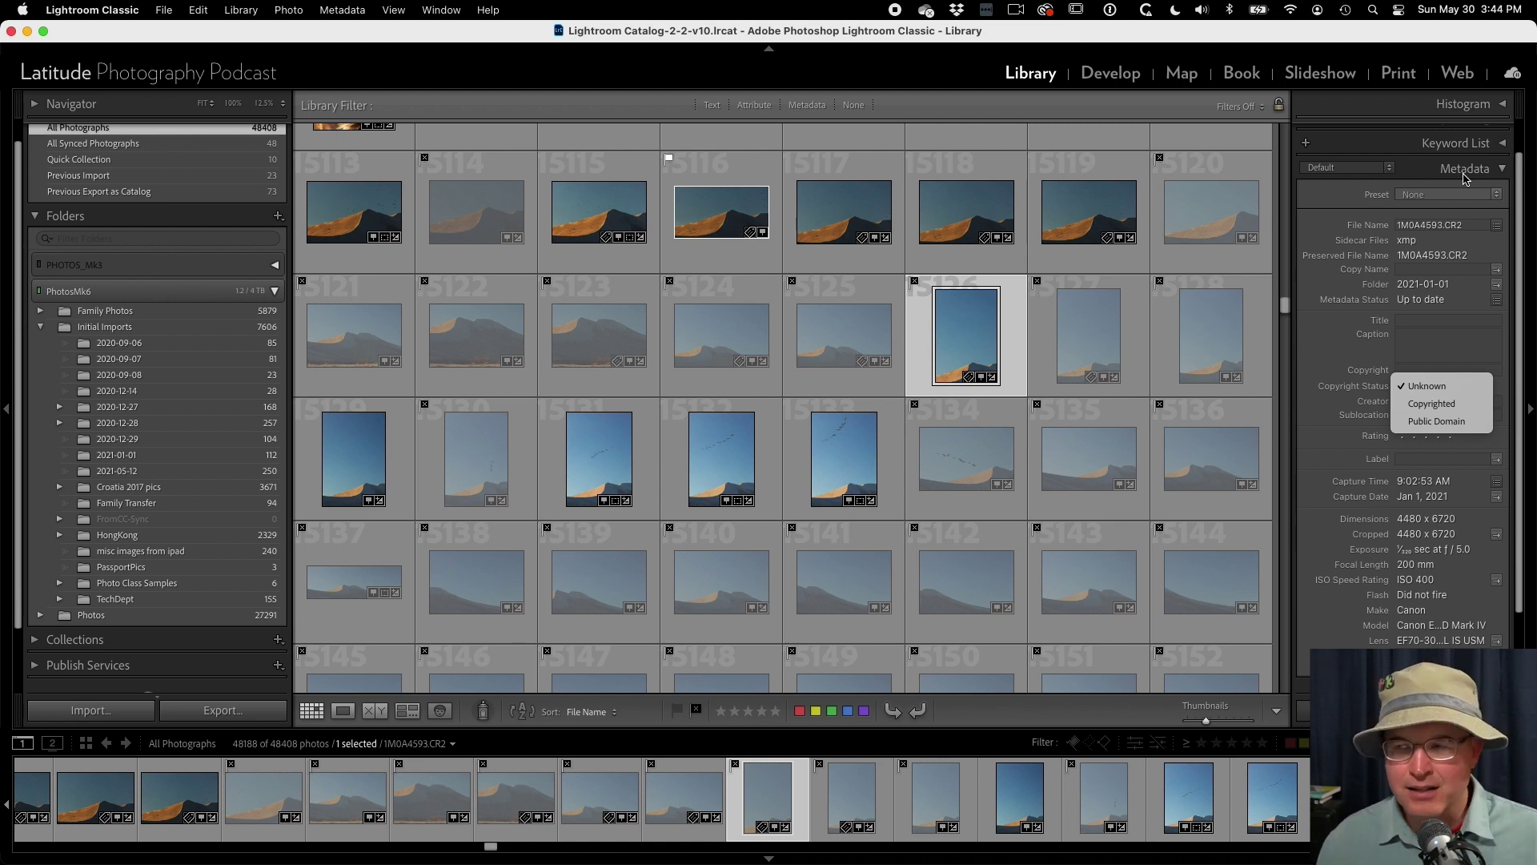
{"action": "left_click", "coordinate": [1416, 178]}
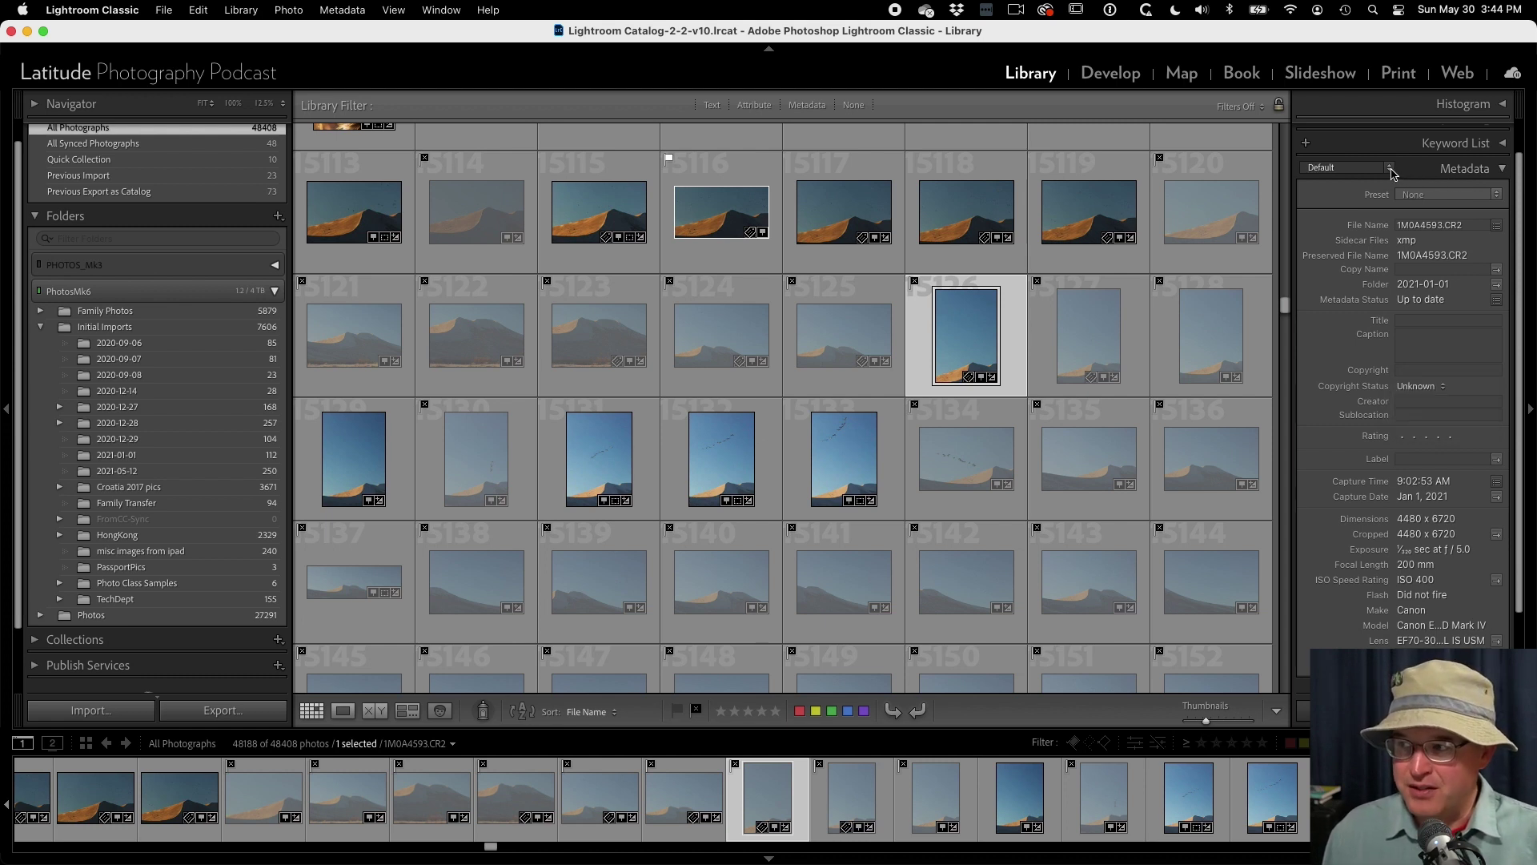
{"action": "left_click", "coordinate": [1391, 170]}
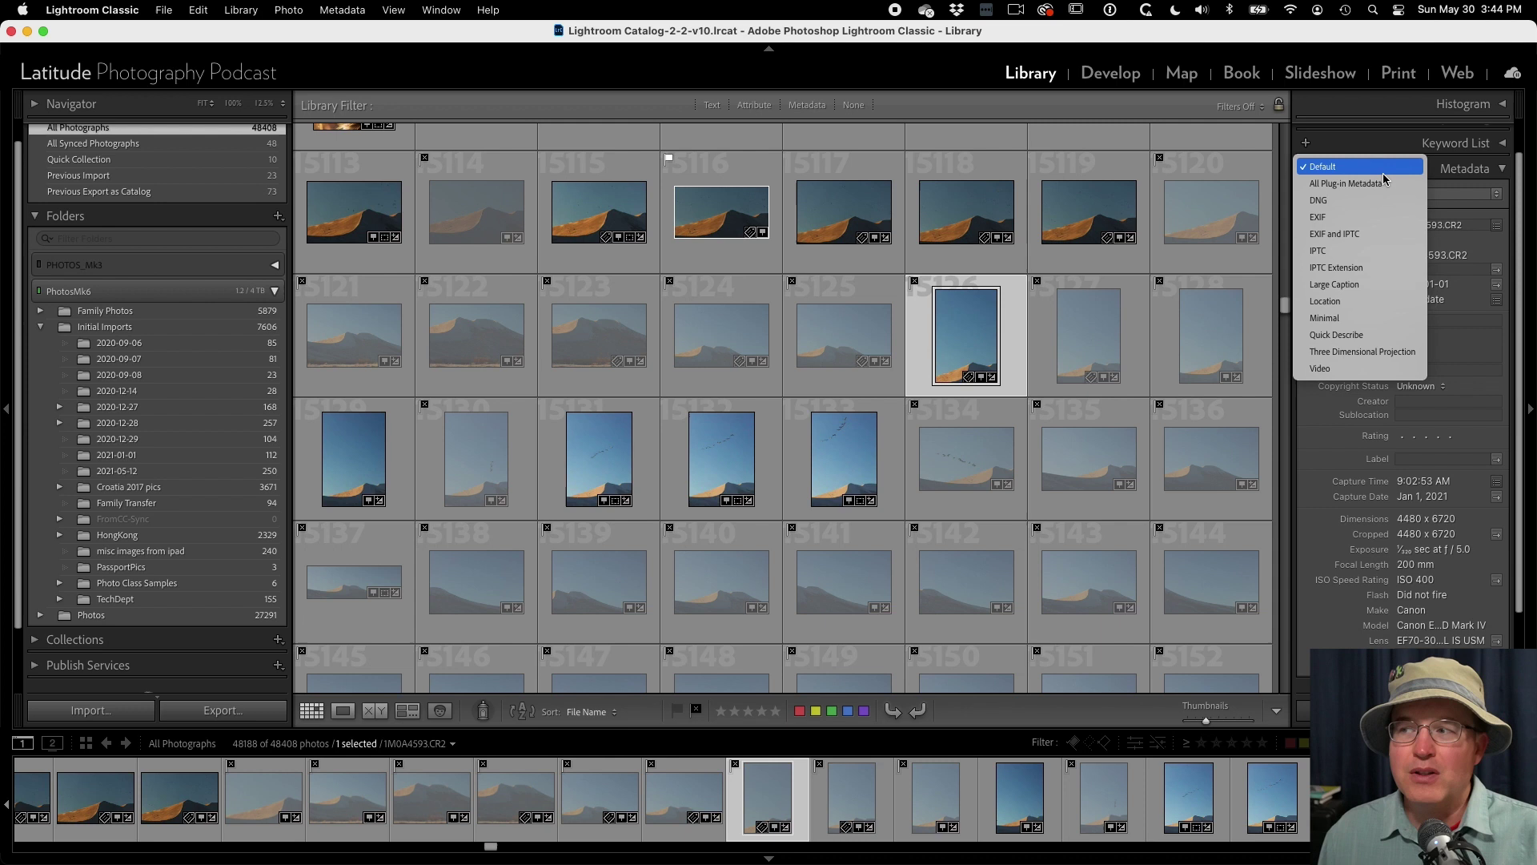
- Cycle the Metadata view through EXIF and EXIF and IPTC, ending on IPTC
{"action": "left_click", "coordinate": [1368, 222]}
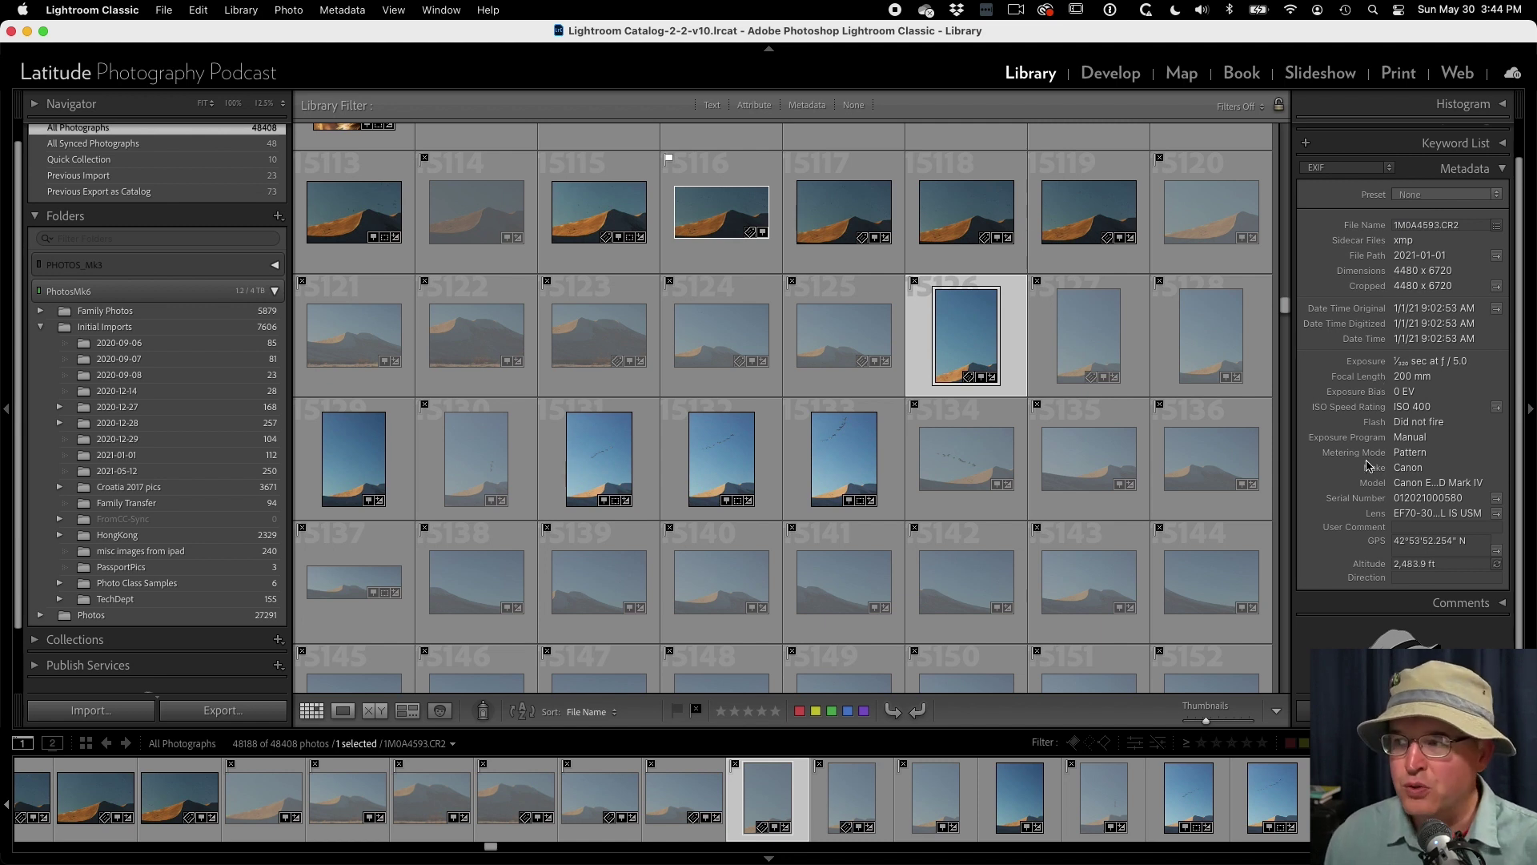
{"action": "left_click", "coordinate": [1356, 170]}
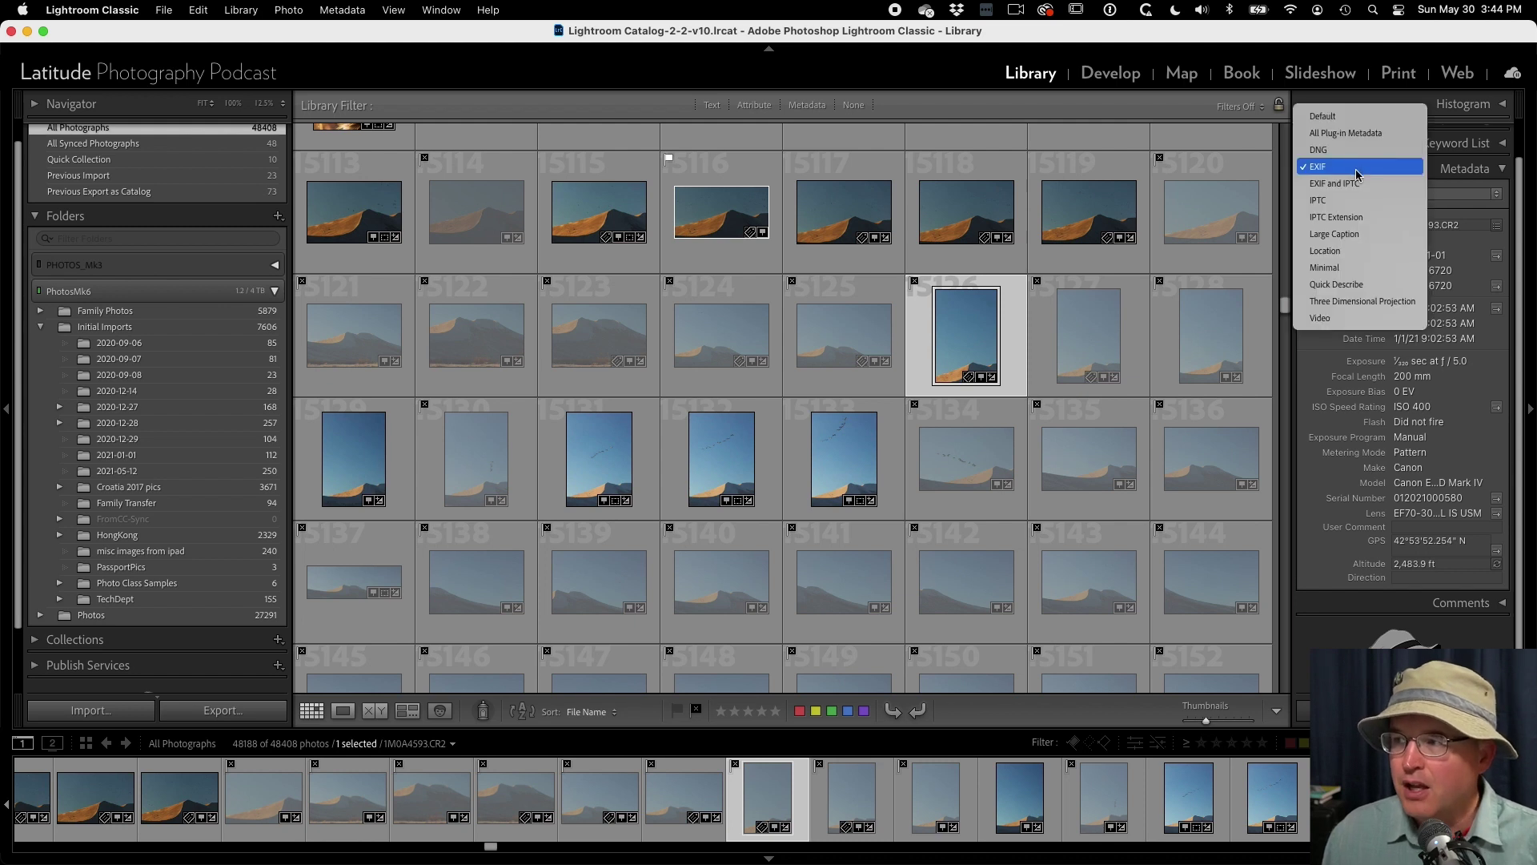
{"action": "left_click", "coordinate": [1361, 185]}
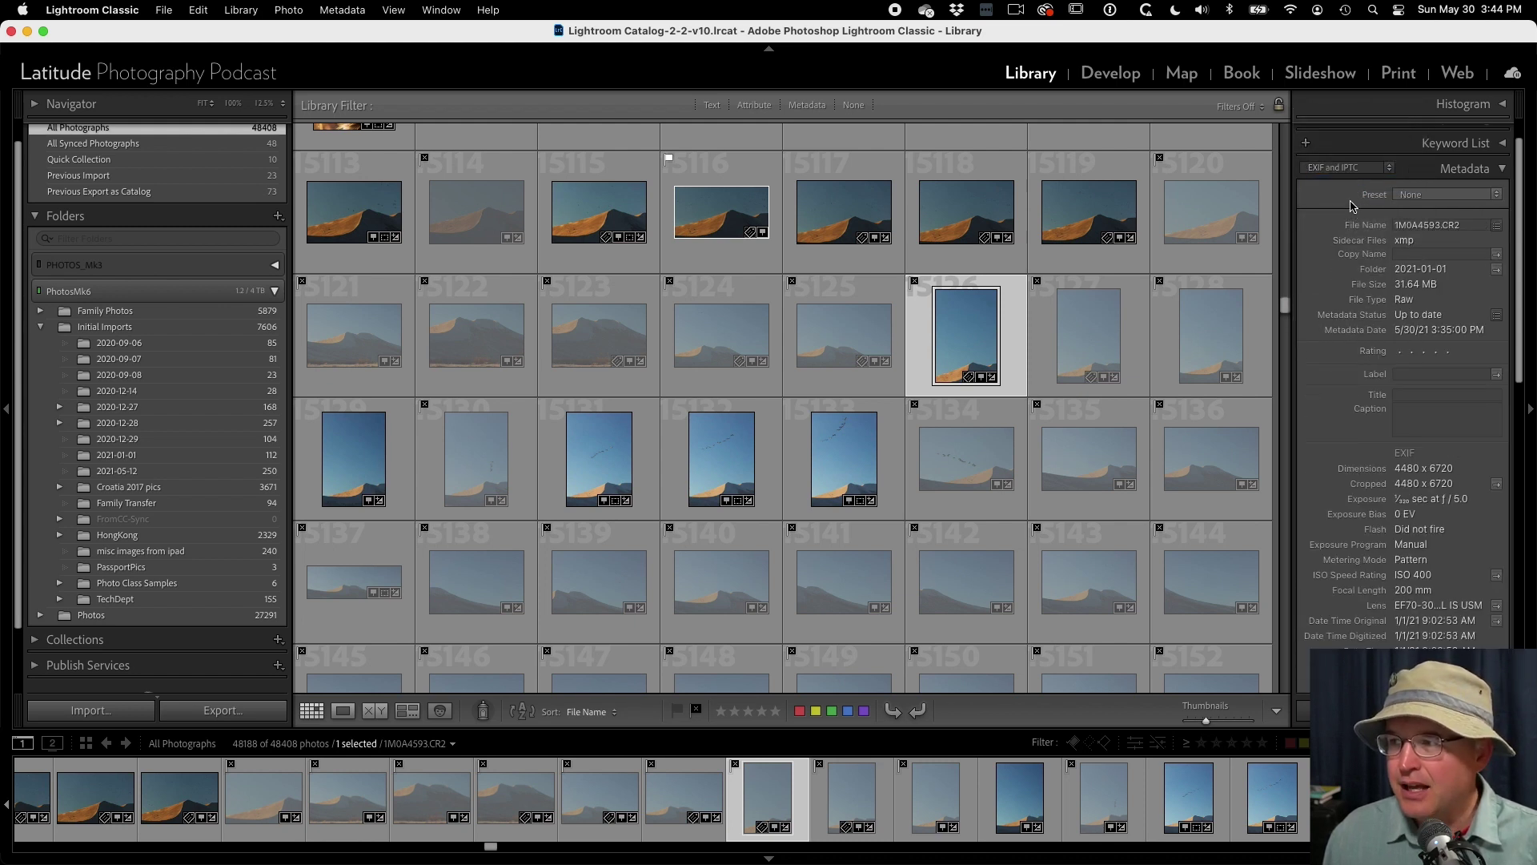
{"action": "left_click", "coordinate": [1349, 168]}
{"action": "left_click", "coordinate": [1351, 182]}
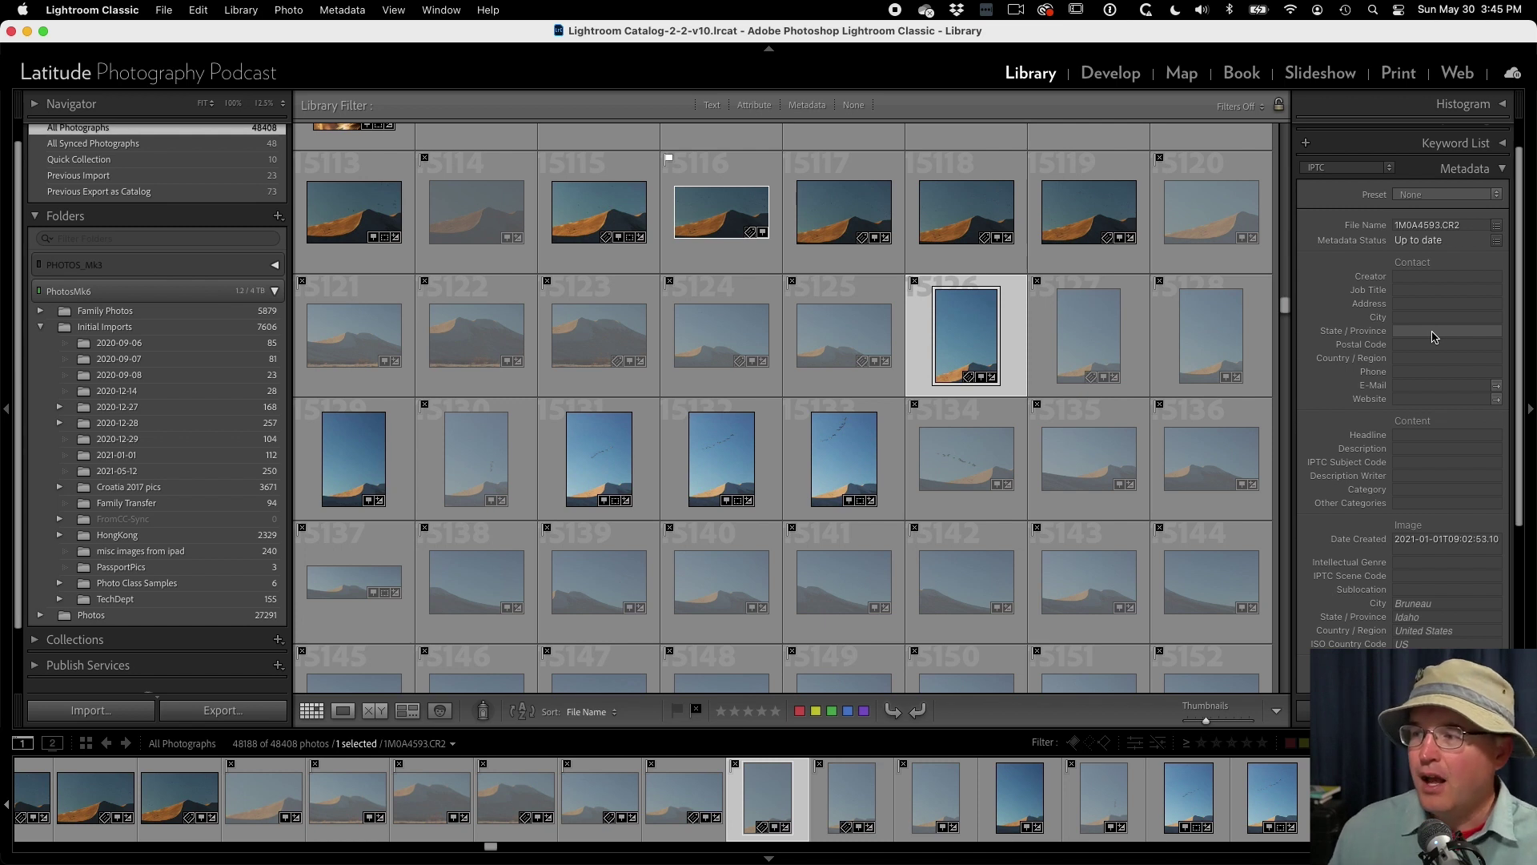
- Switch the Metadata view to IPTC Extension and scroll through its fields
{"action": "scroll", "coordinate": [1409, 305], "scroll_direction": "up", "scroll_amount": 3}
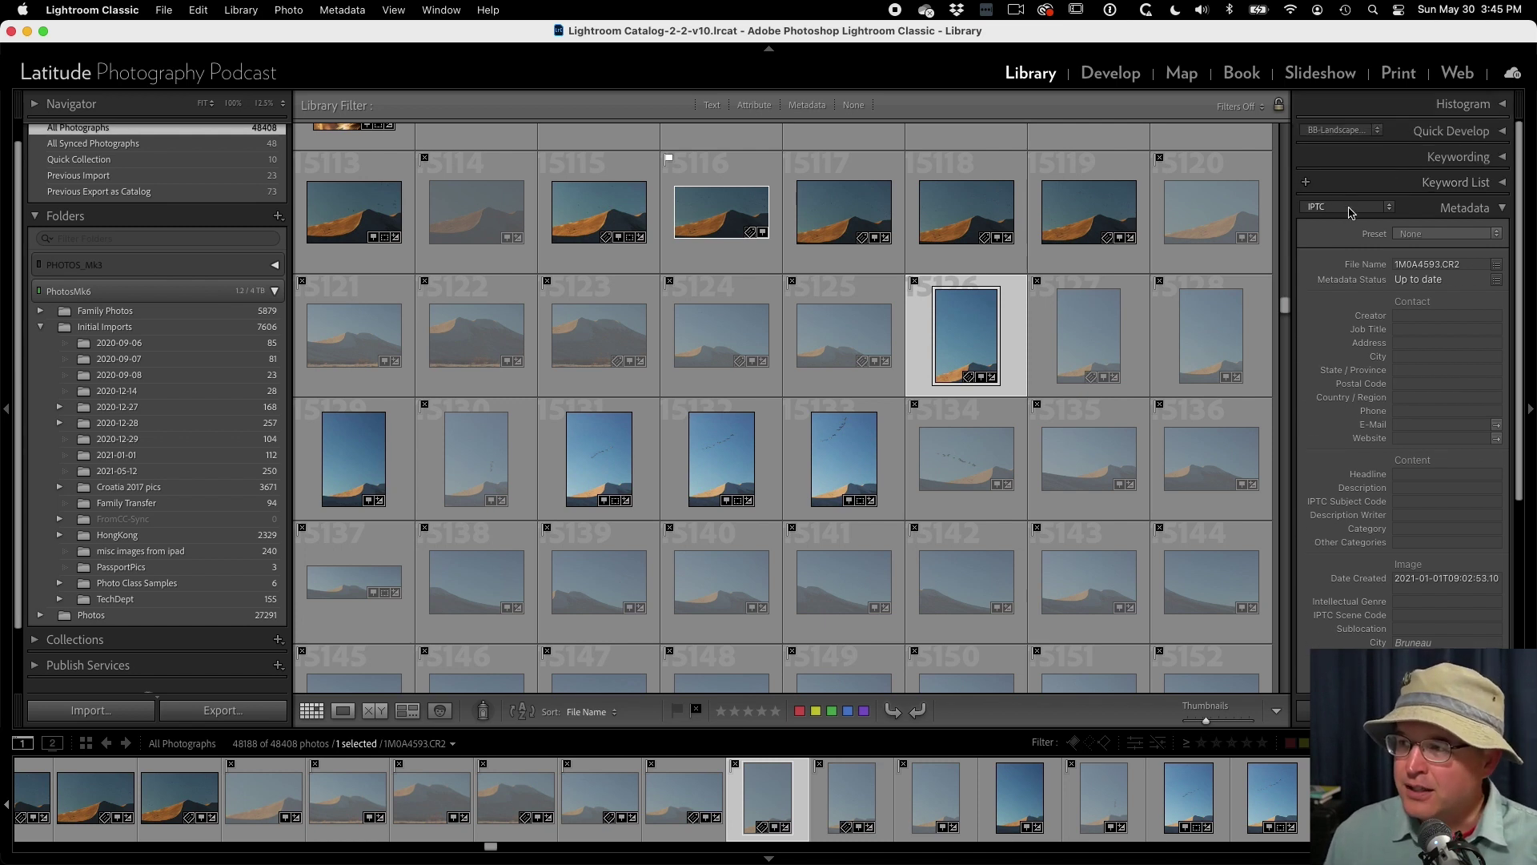
{"action": "left_click", "coordinate": [1350, 210]}
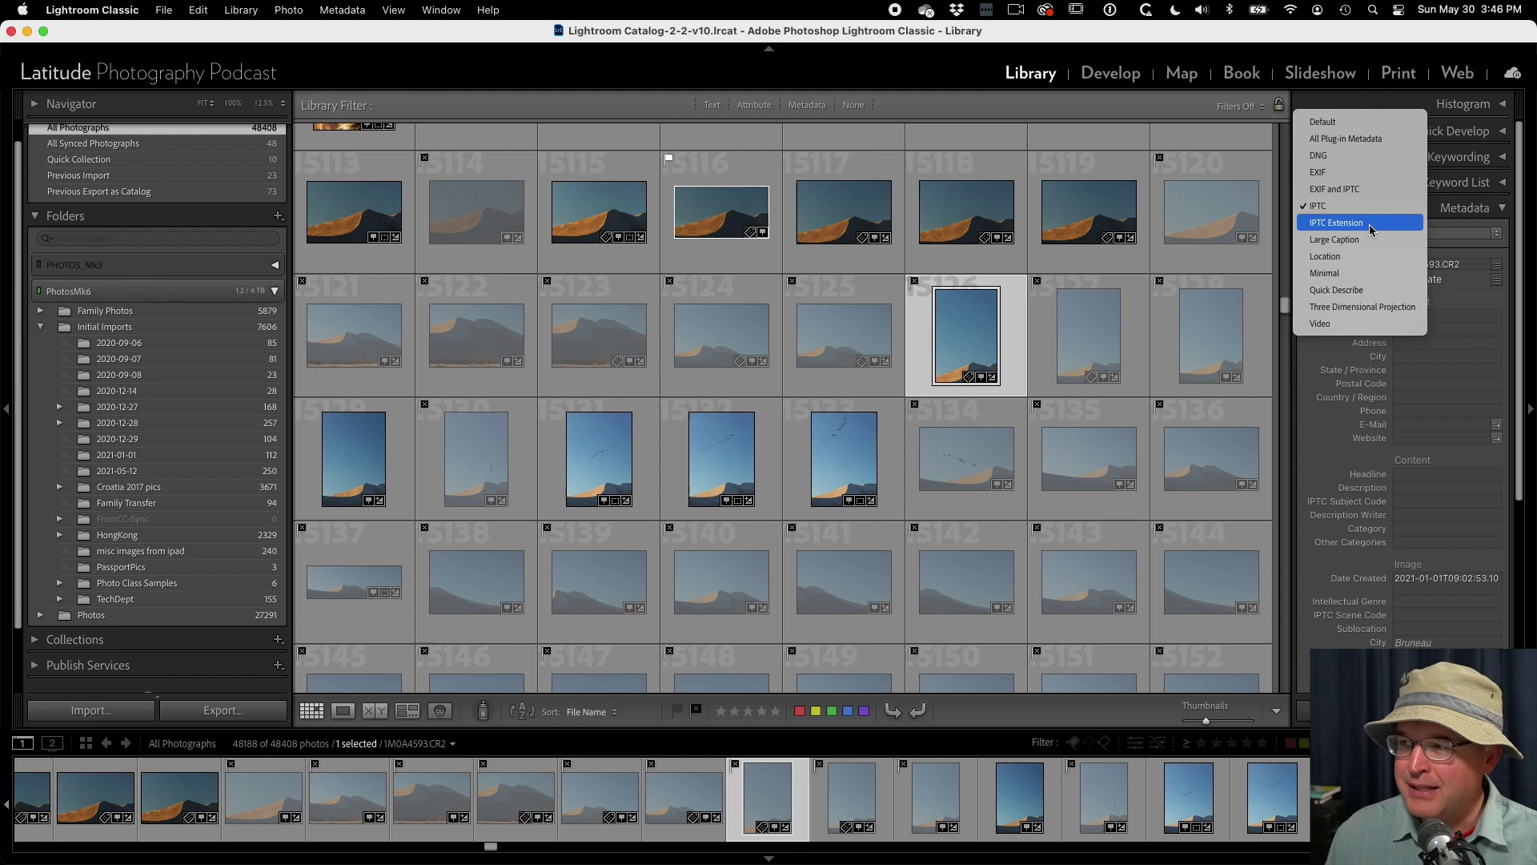
{"action": "left_click", "coordinate": [1369, 225]}
{"action": "scroll", "coordinate": [1401, 416], "scroll_direction": "down", "scroll_amount": 5}
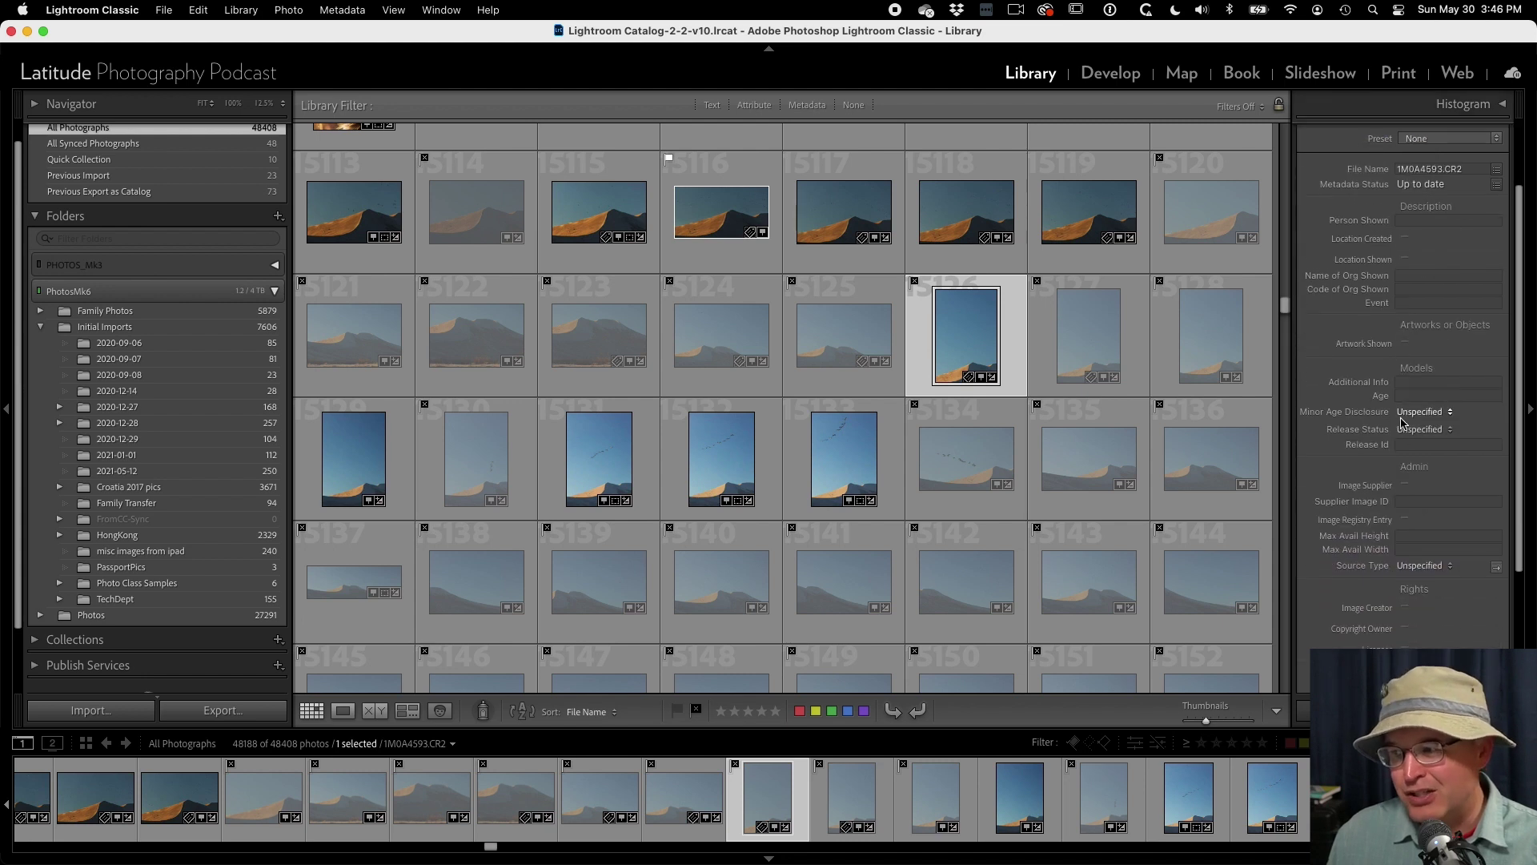
{"action": "scroll", "coordinate": [1401, 422], "scroll_direction": "down", "scroll_amount": 5}
{"action": "scroll", "coordinate": [1423, 309], "scroll_direction": "up", "scroll_amount": 8}
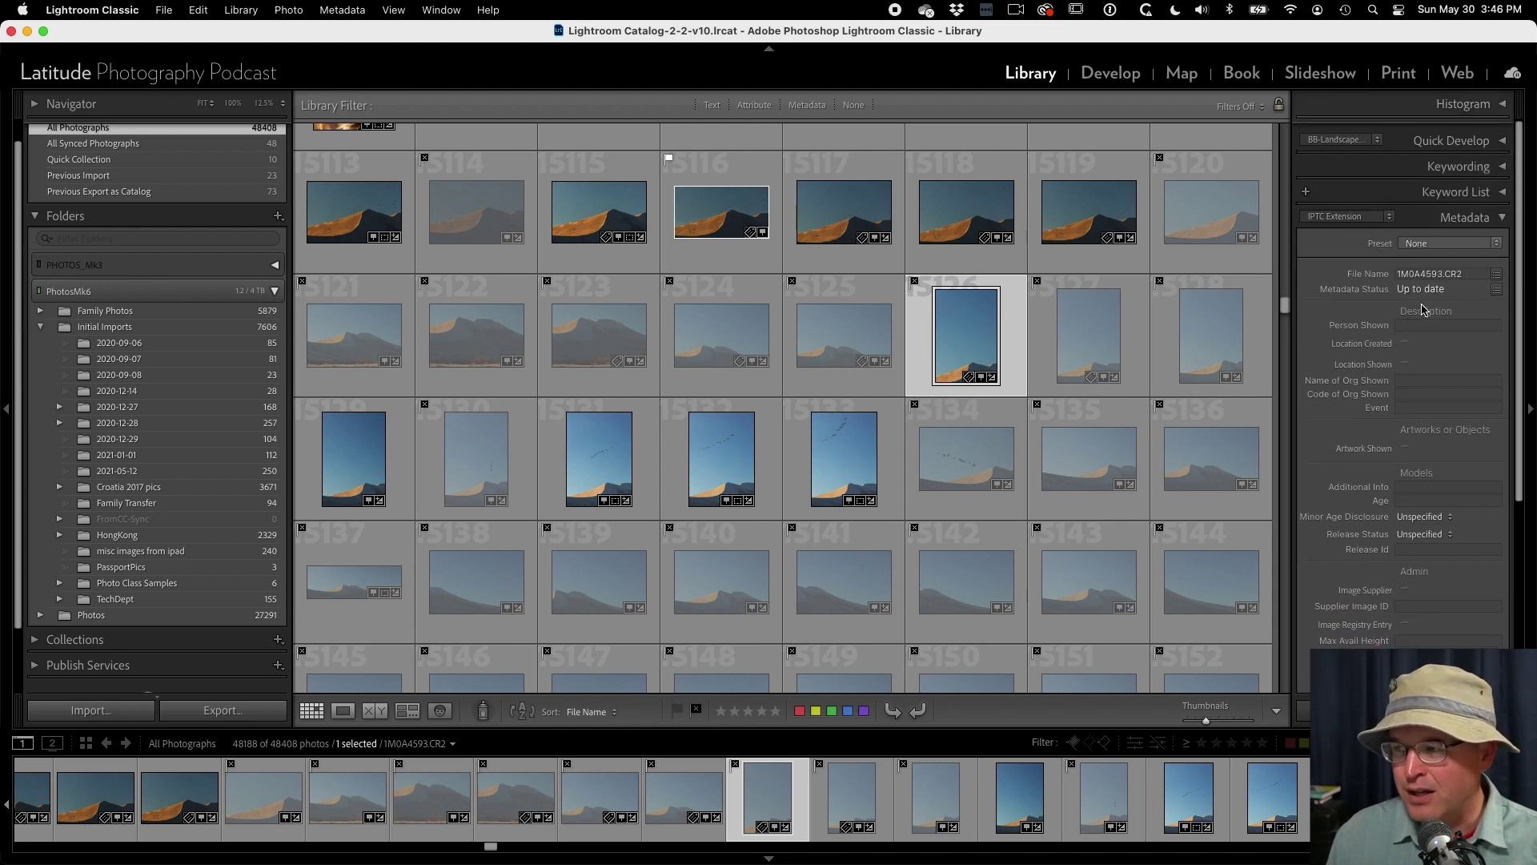
- Switch to the Location view (Bruneau, Idaho, United States) and inspect the City field
{"action": "left_click", "coordinate": [1353, 206]}
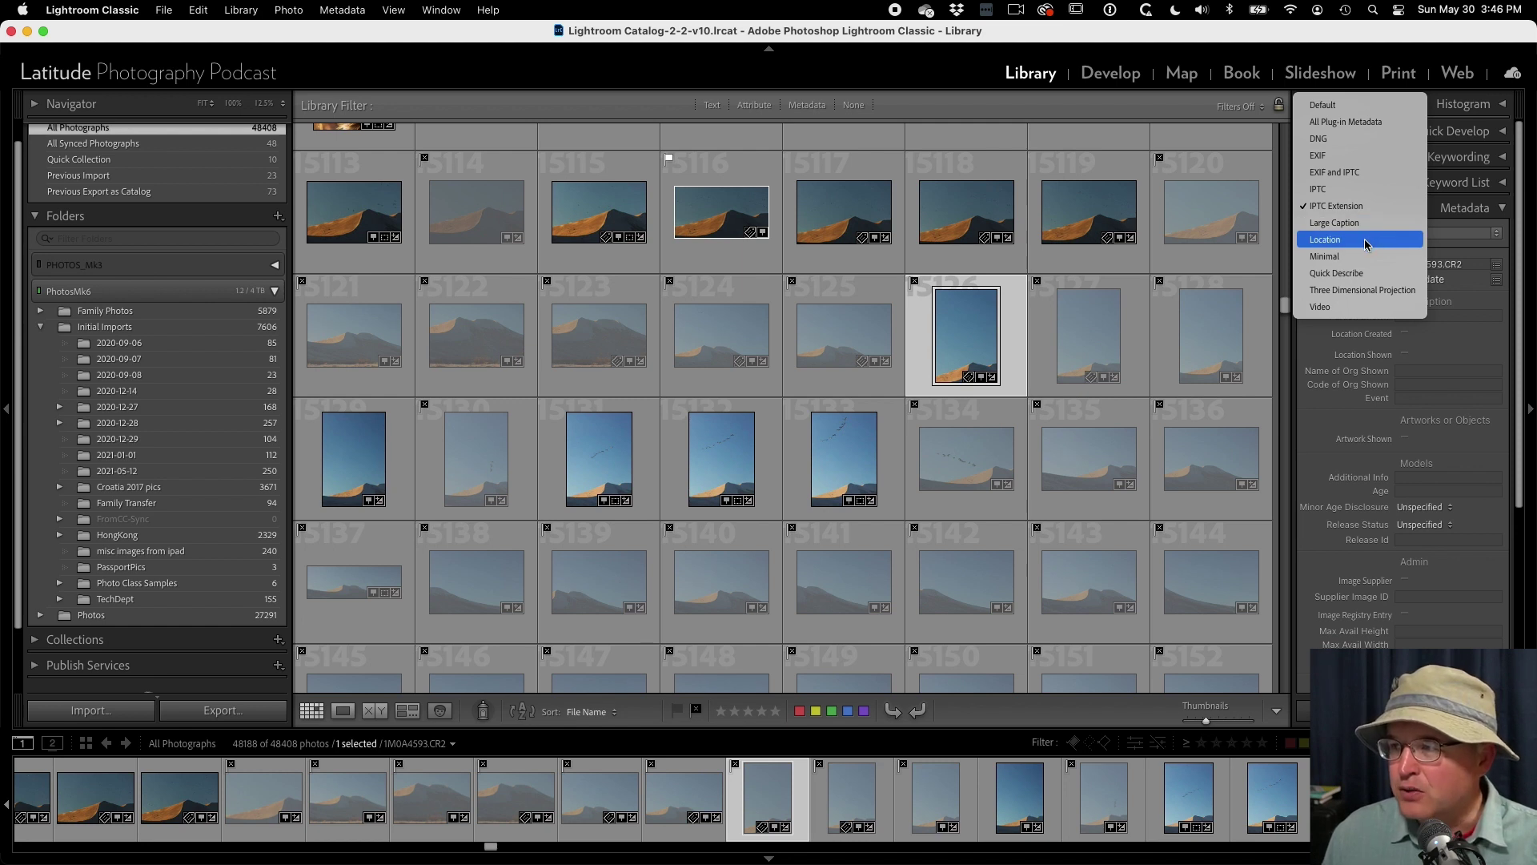
{"action": "left_click", "coordinate": [1366, 241]}
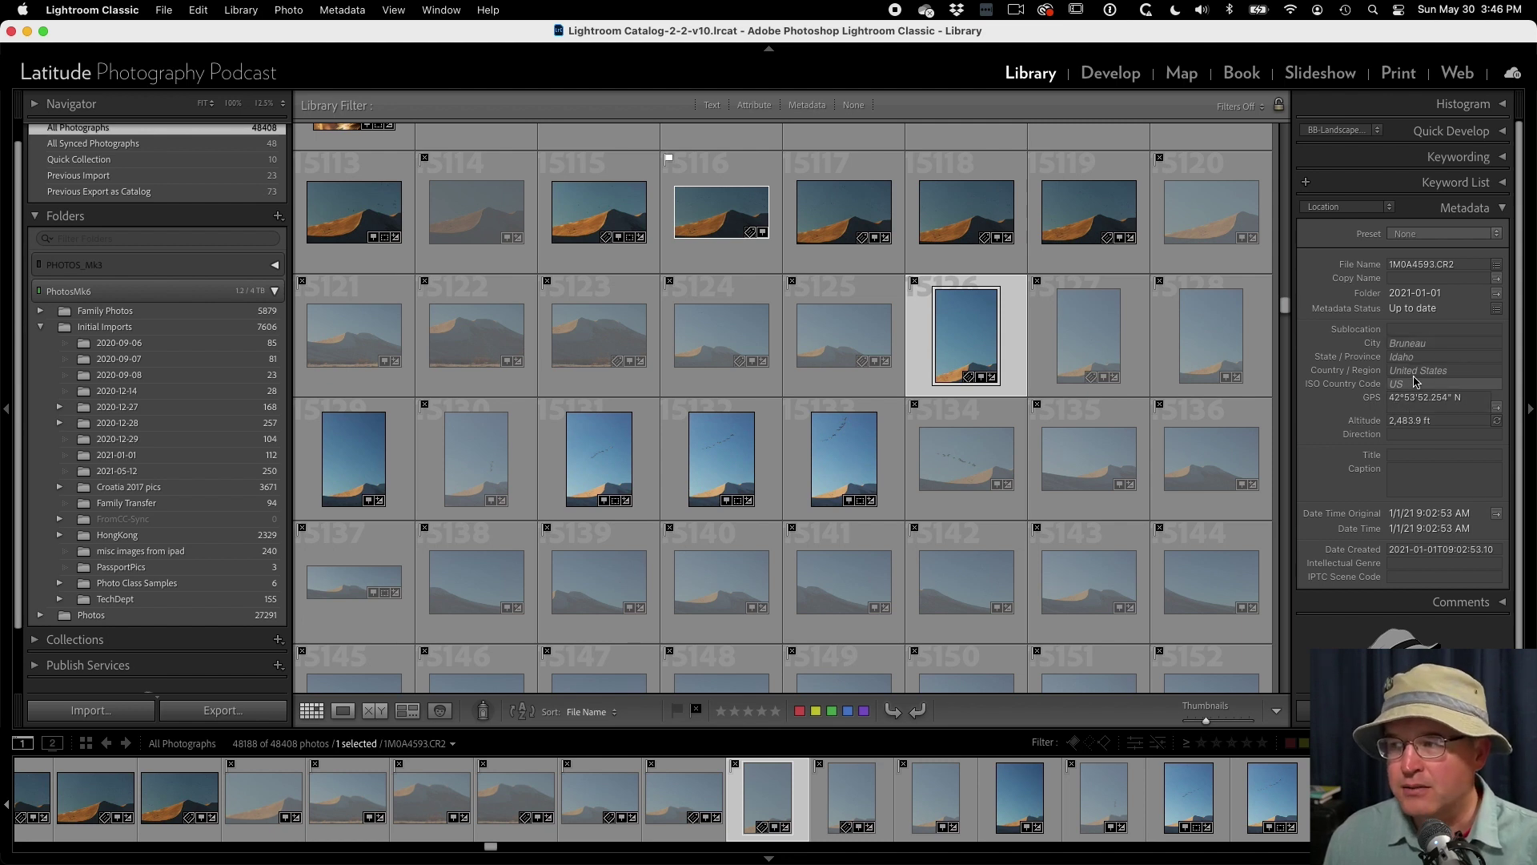
{"action": "left_click", "coordinate": [1442, 342]}
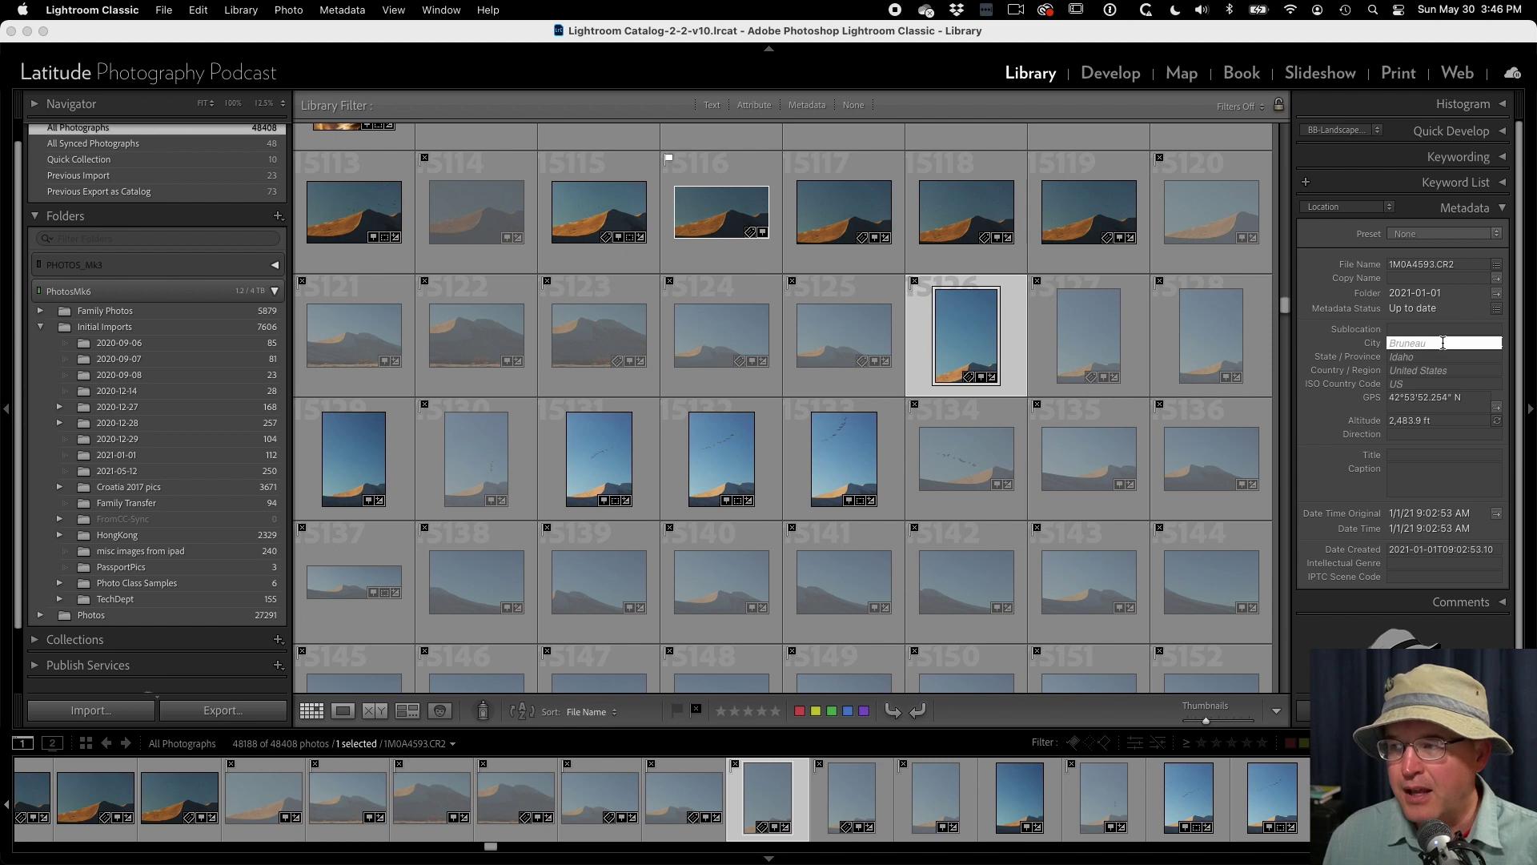
{"action": "left_click", "coordinate": [1359, 211]}
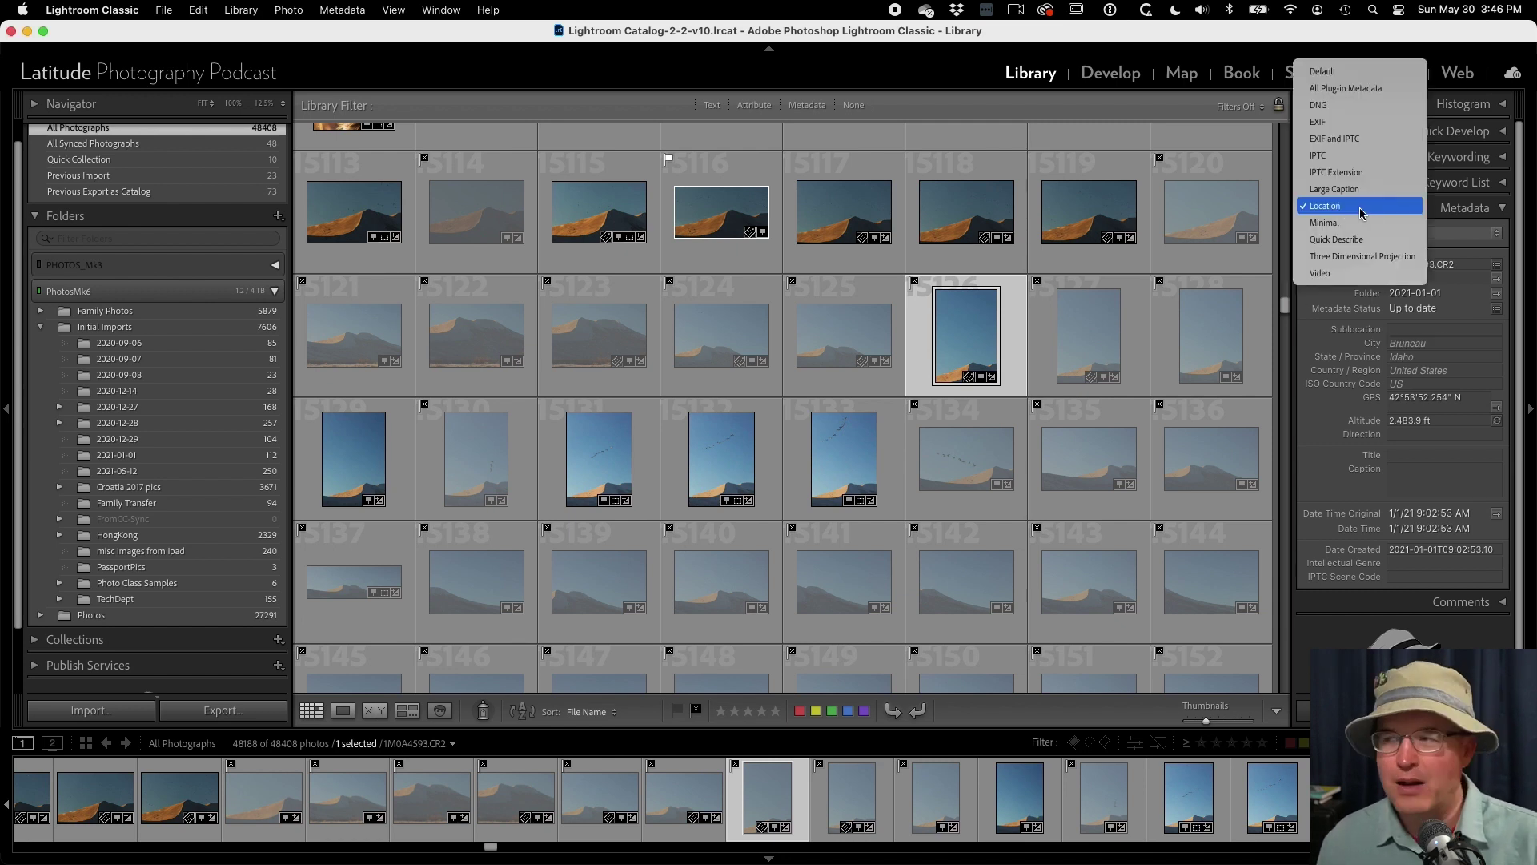
- Check the Caption and Title fields in the Default view, then return to IPTC
{"action": "left_click", "coordinate": [1325, 73]}
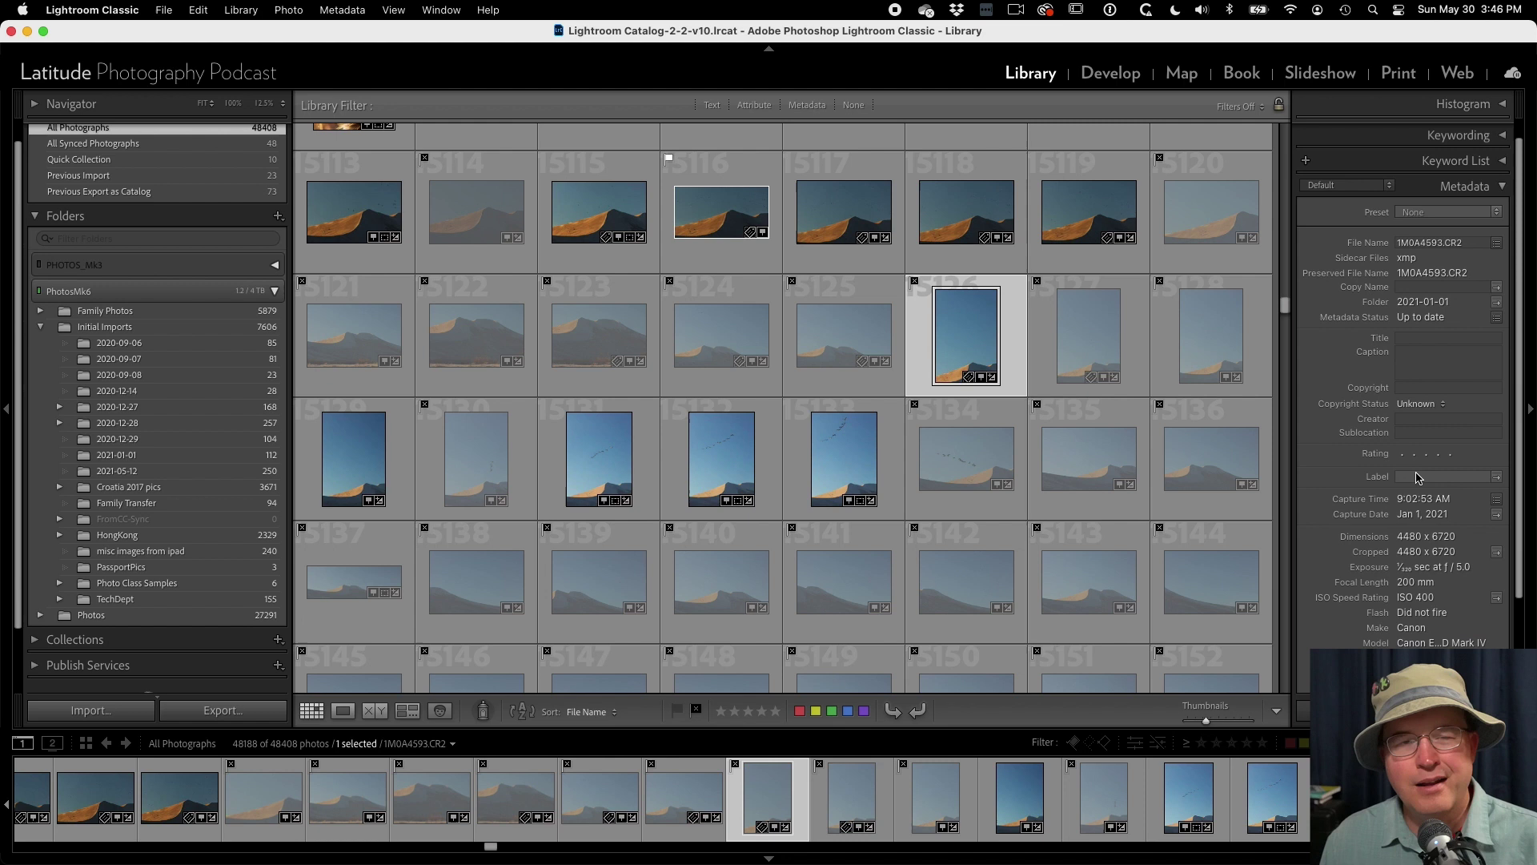
{"action": "left_click", "coordinate": [1420, 364]}
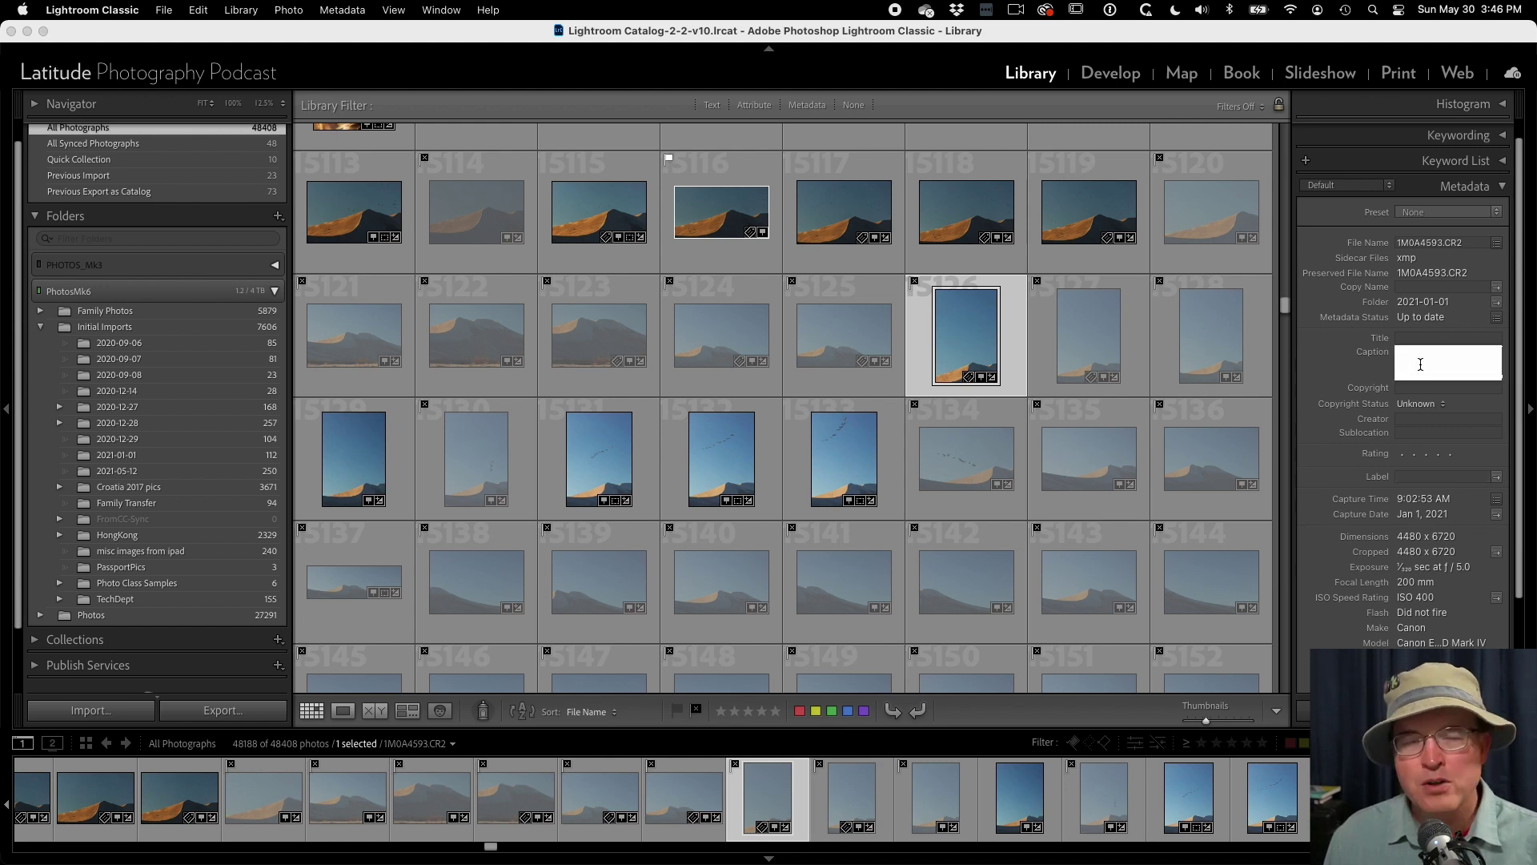
{"action": "left_click", "coordinate": [1415, 337]}
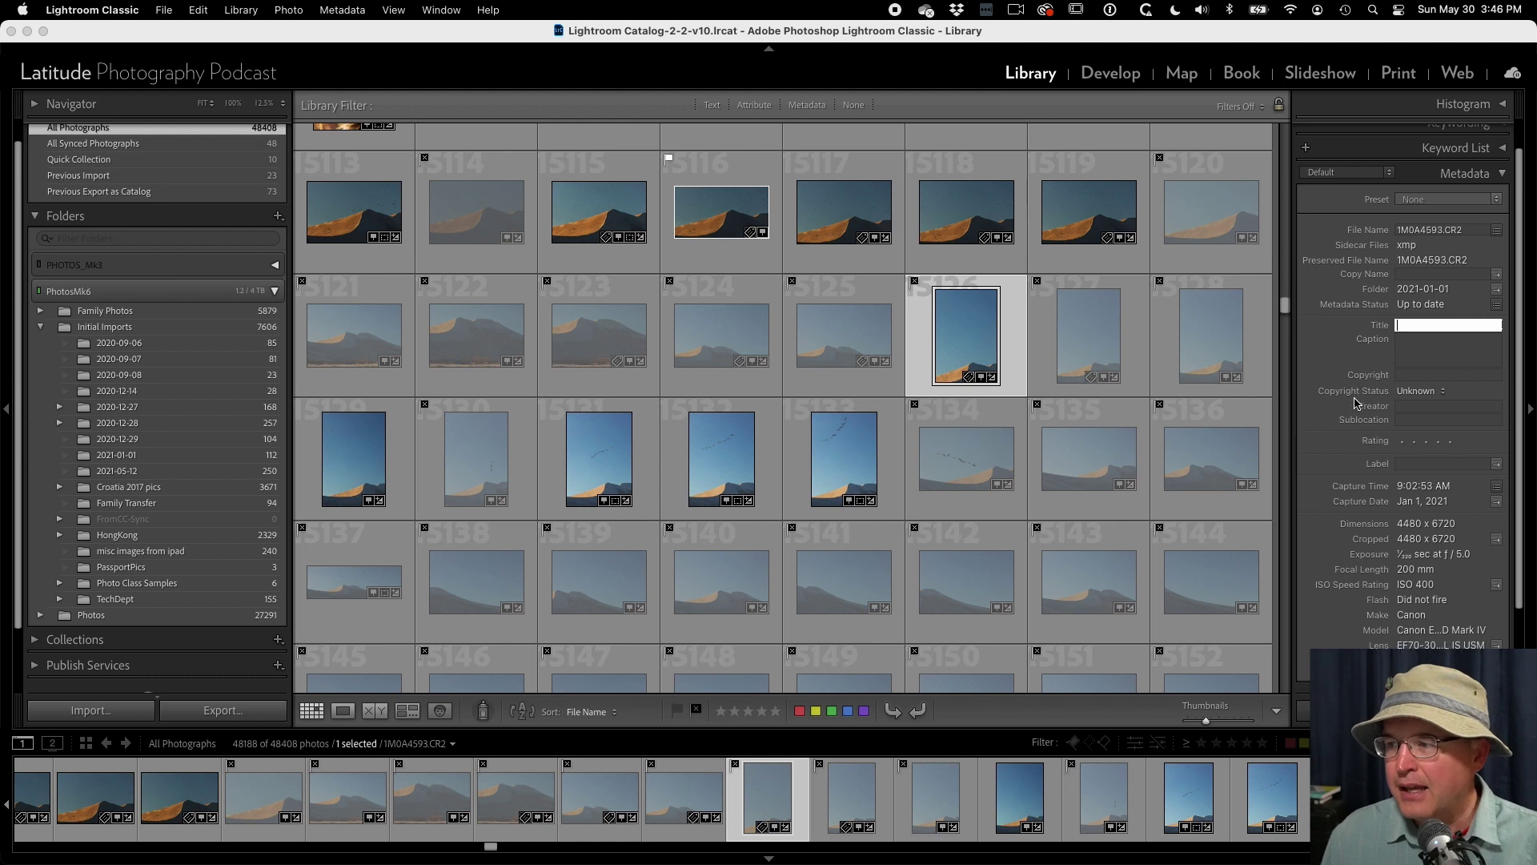
{"action": "scroll", "coordinate": [1361, 400], "scroll_direction": "down", "scroll_amount": 1}
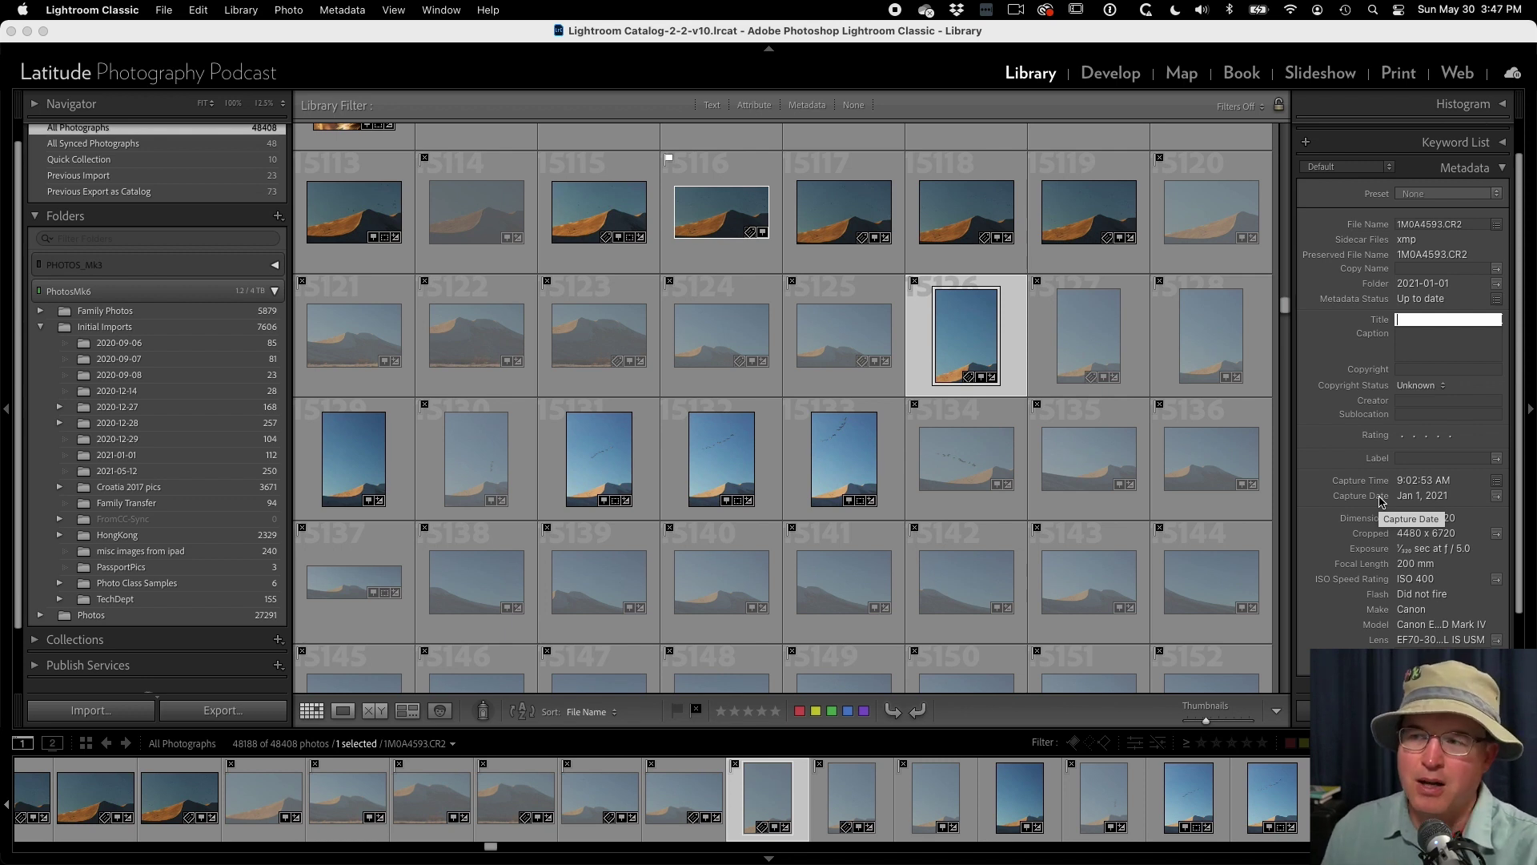
{"action": "left_click", "coordinate": [1357, 168]}
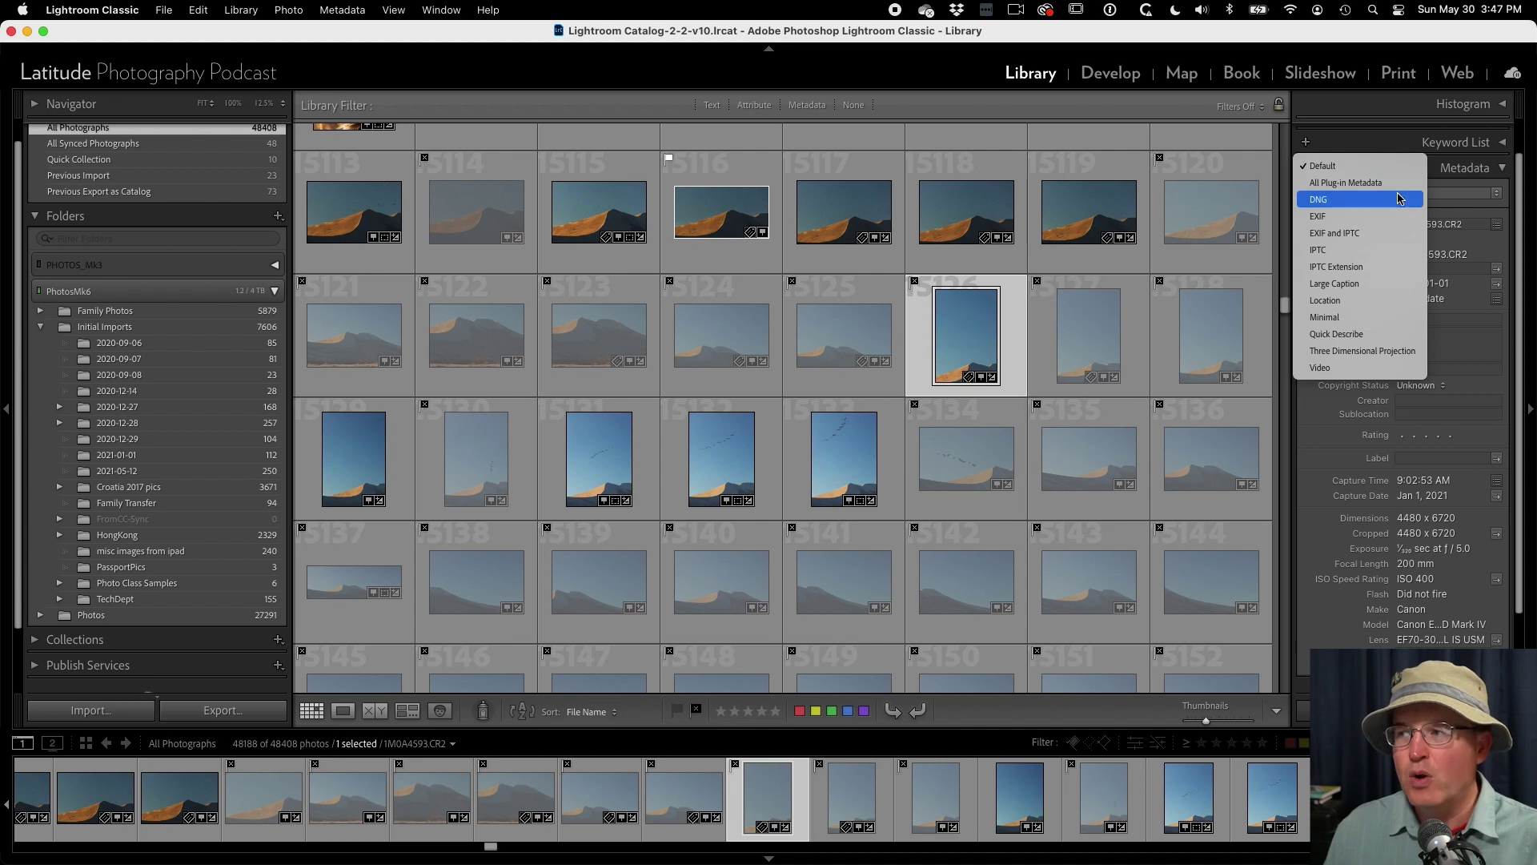
{"action": "left_click", "coordinate": [1360, 255]}
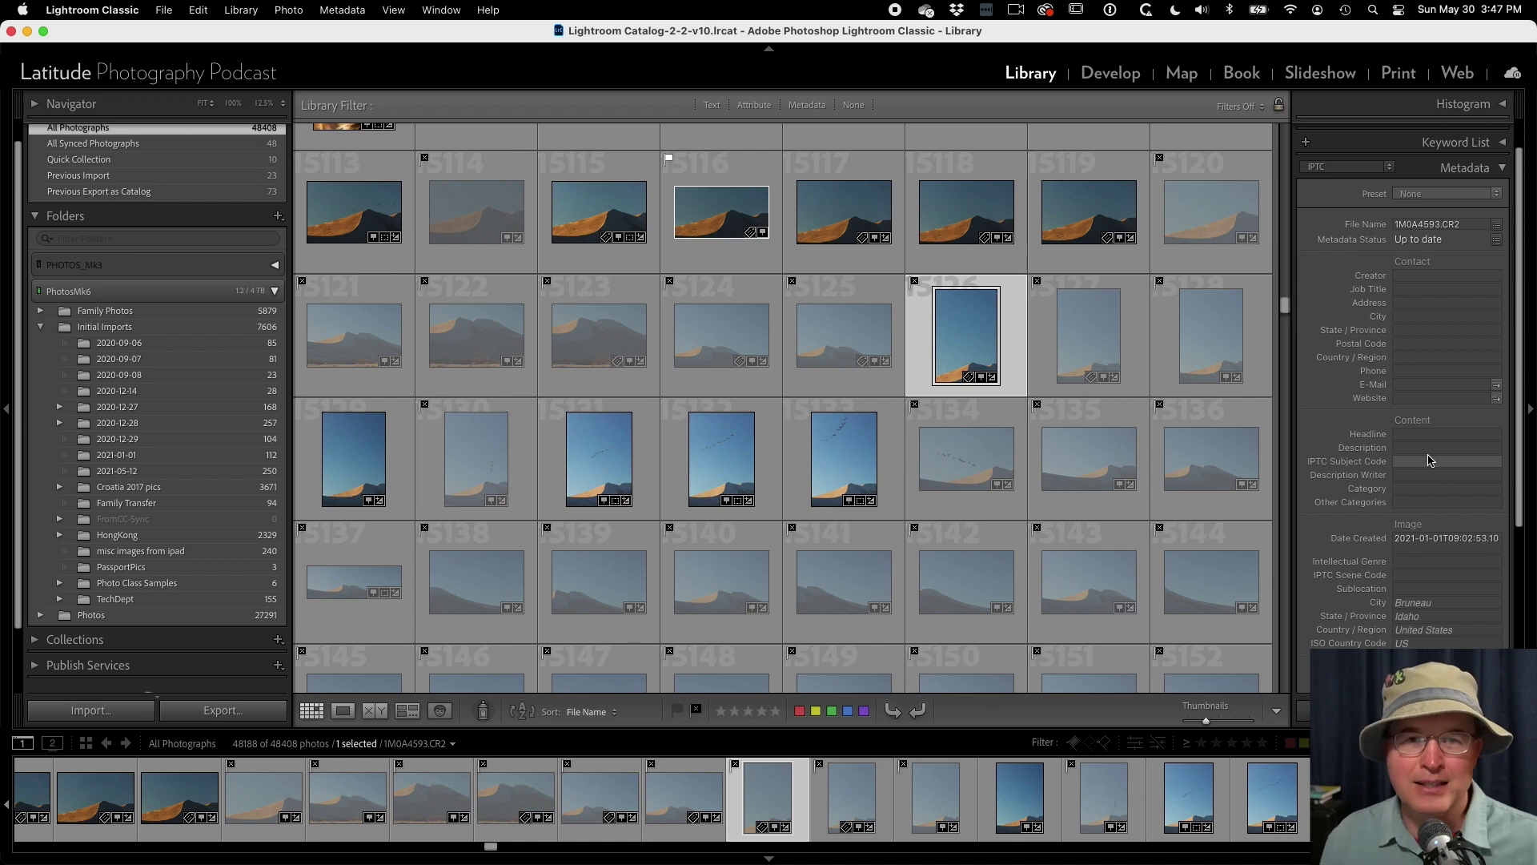
- Enter the creator's name and Job Title 'Owner' in the IPTC Contact fields
{"action": "left_click", "coordinate": [1345, 170]}
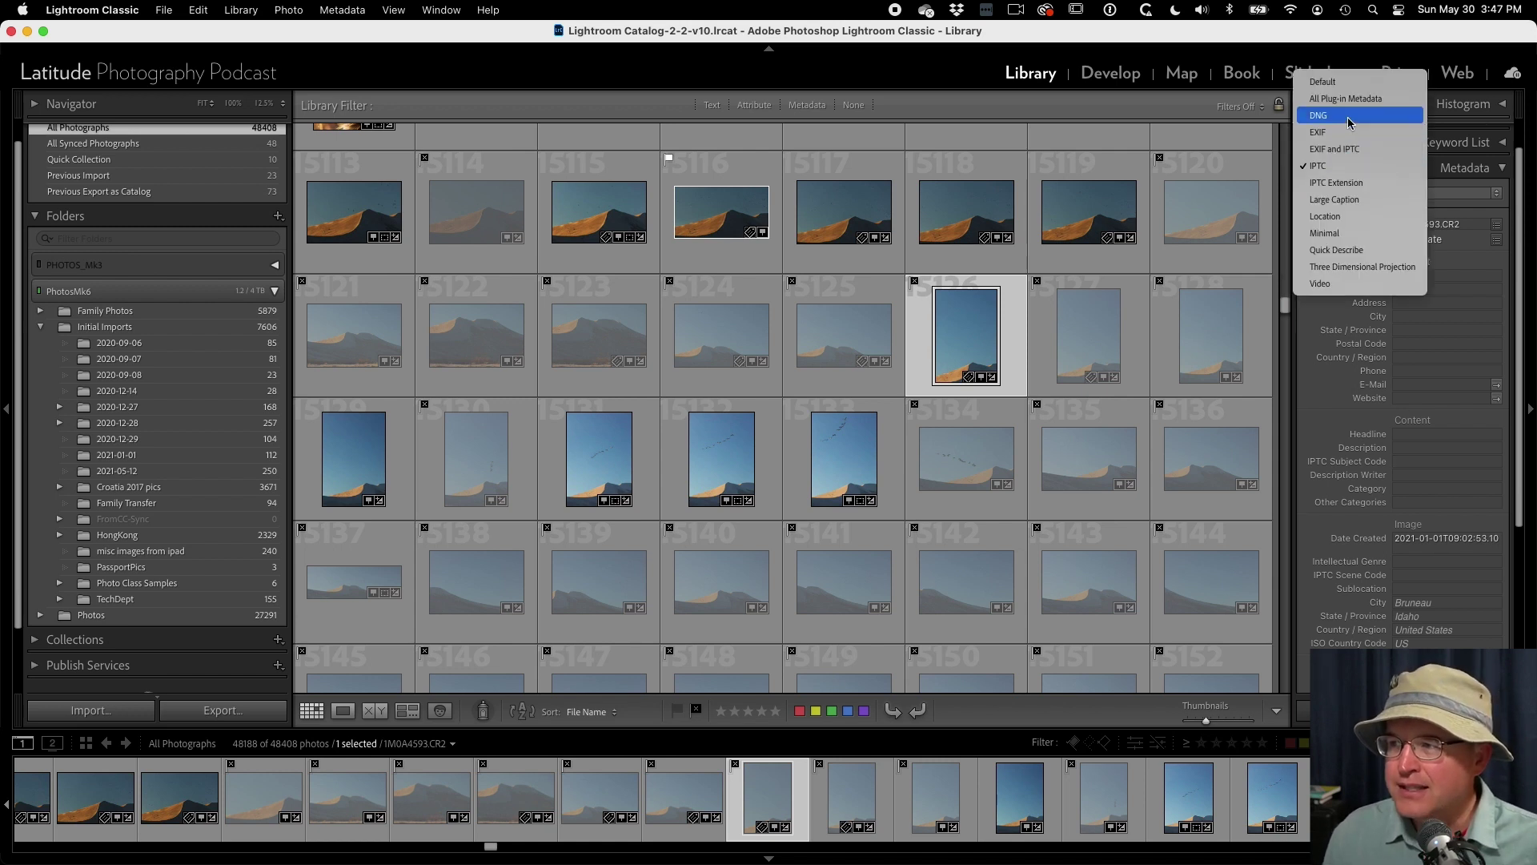
{"action": "left_click", "coordinate": [1439, 330]}
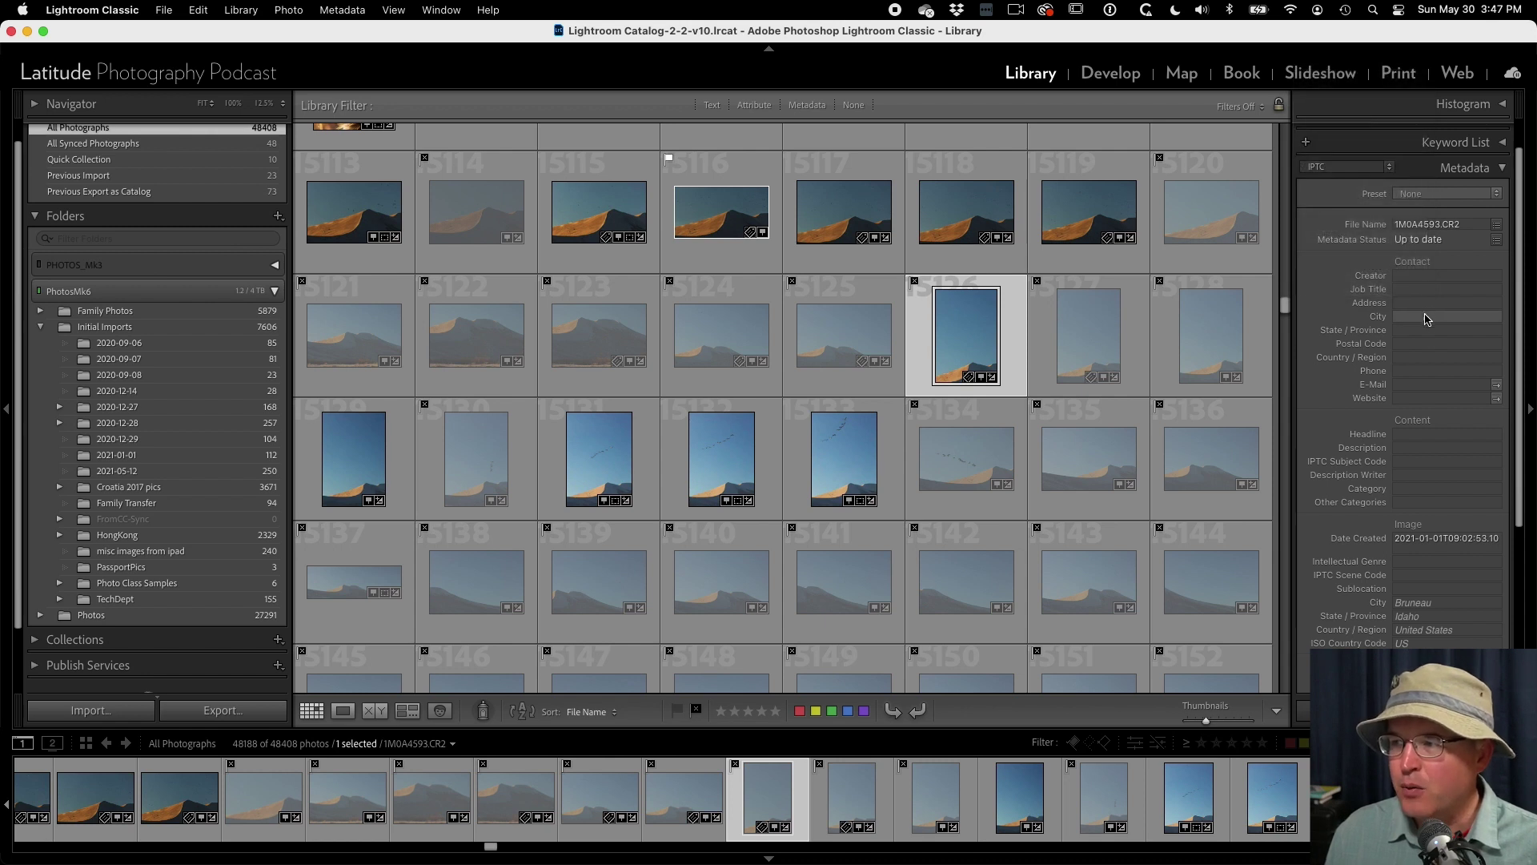
{"action": "left_click", "coordinate": [1422, 277]}
{"action": "type", "text": "Brent J. Bergherm"}
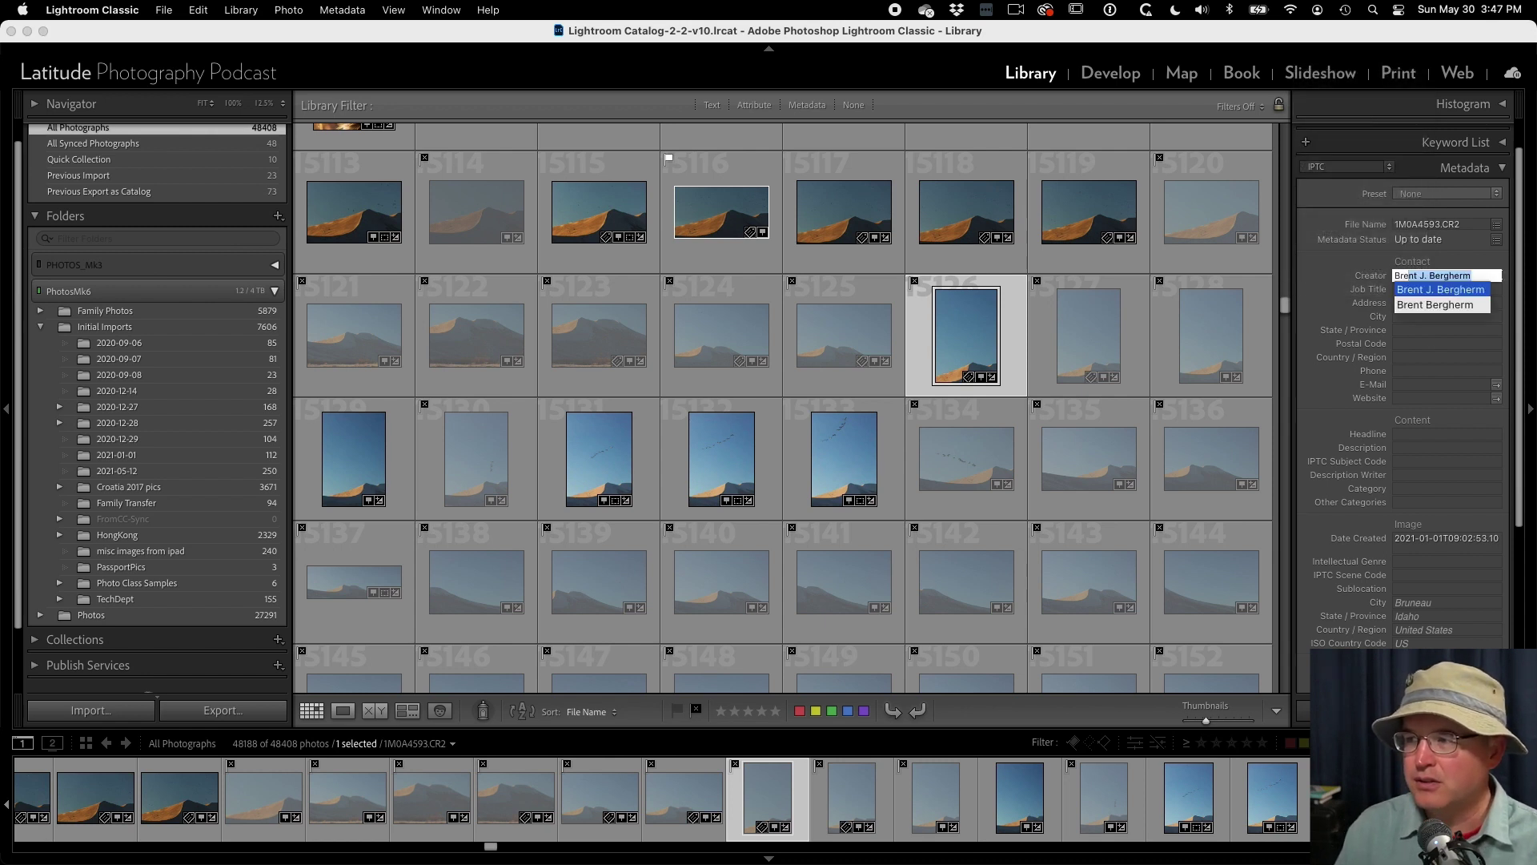
{"action": "key", "text": "Tab"}
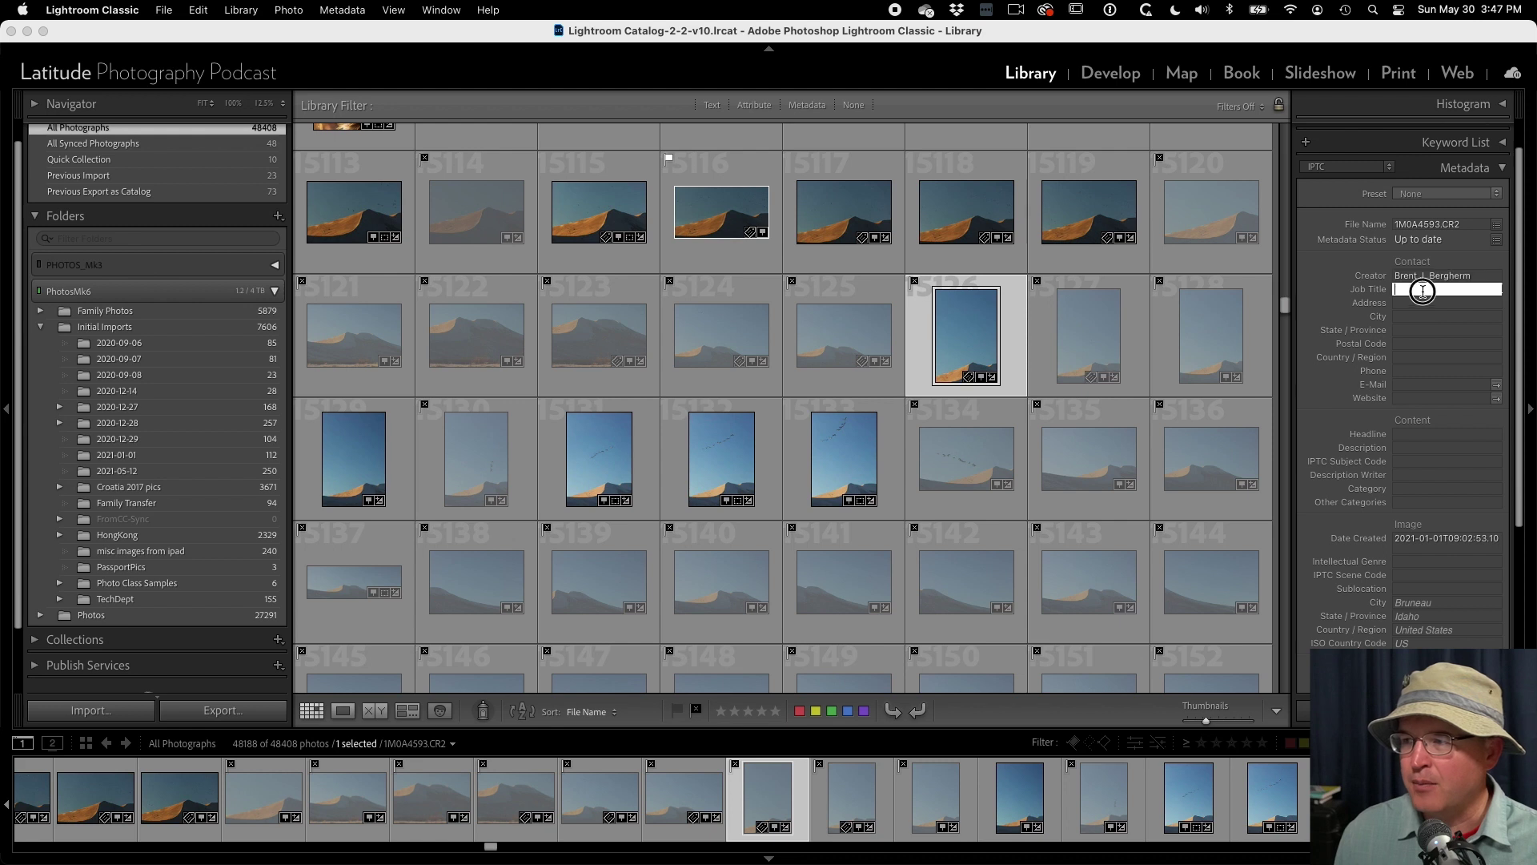
{"action": "type", "text": "Owner"}
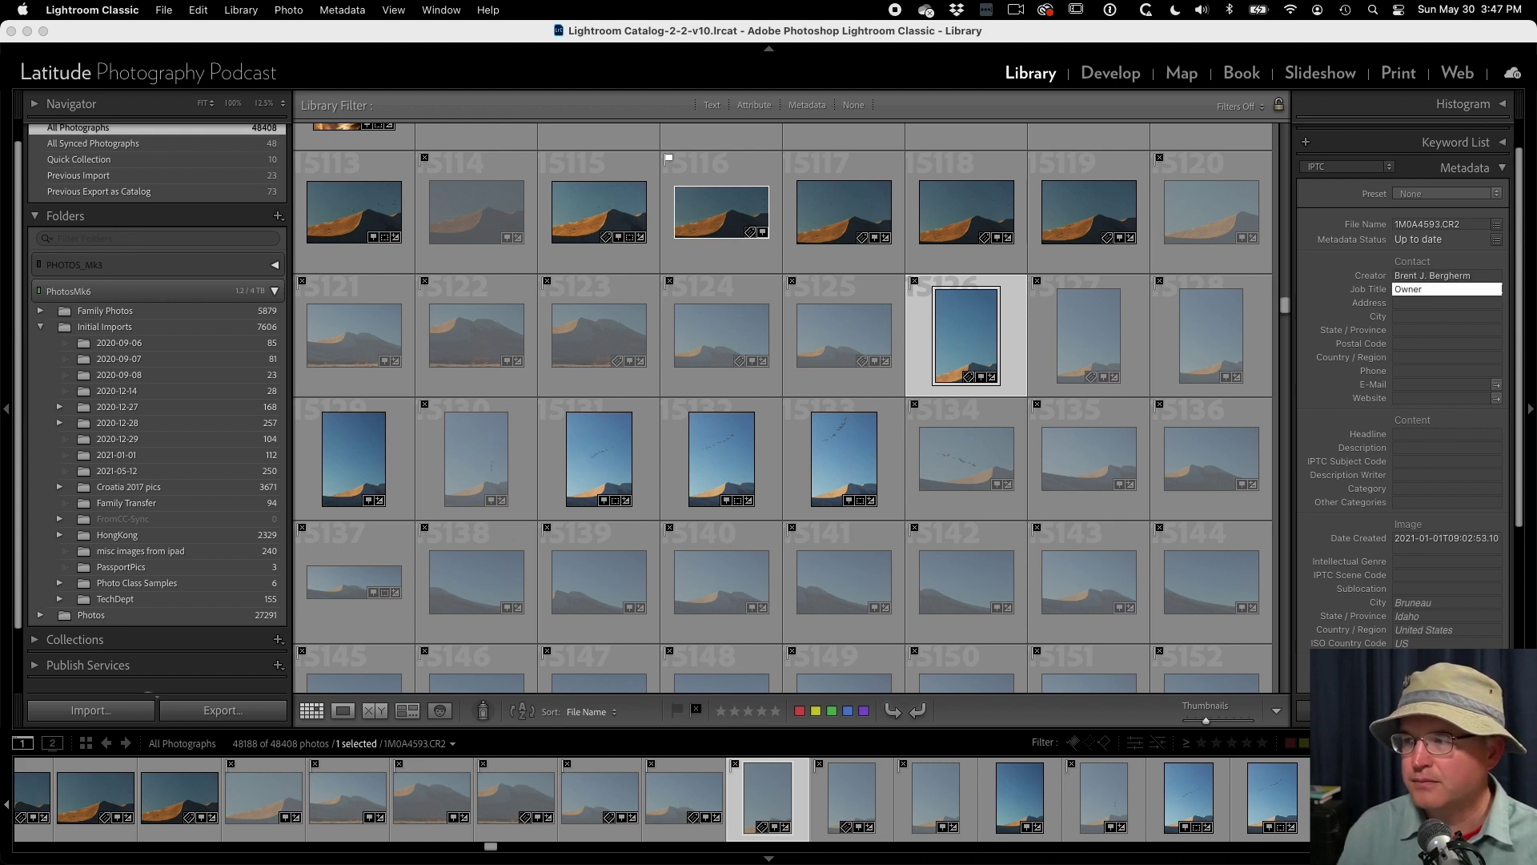
{"action": "key", "text": "Tab"}
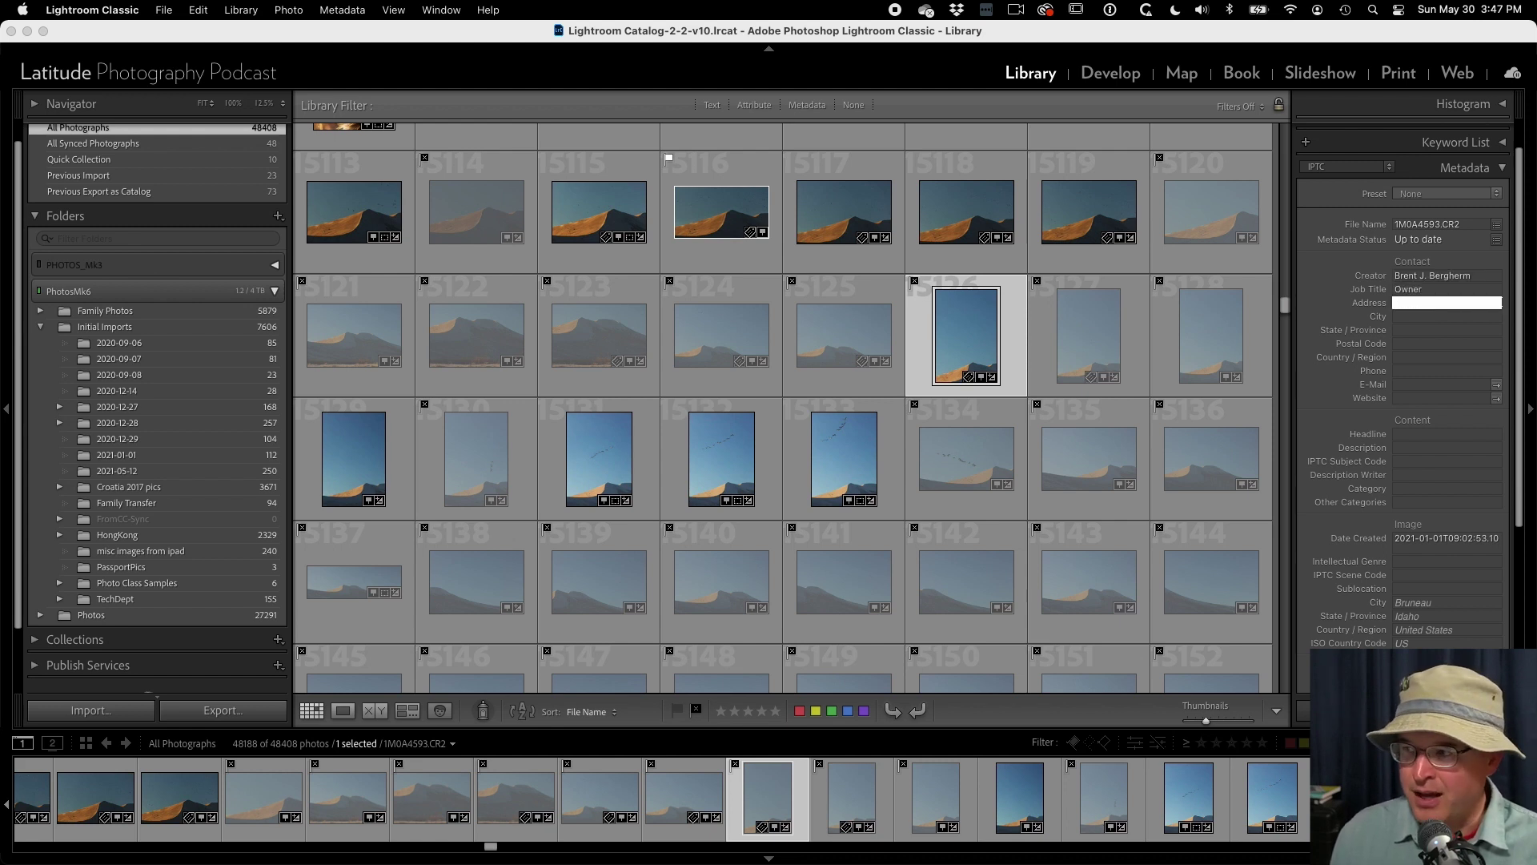
- Fill in the creator's e-mail address and paste the creator's website
{"action": "left_click", "coordinate": [1422, 388]}
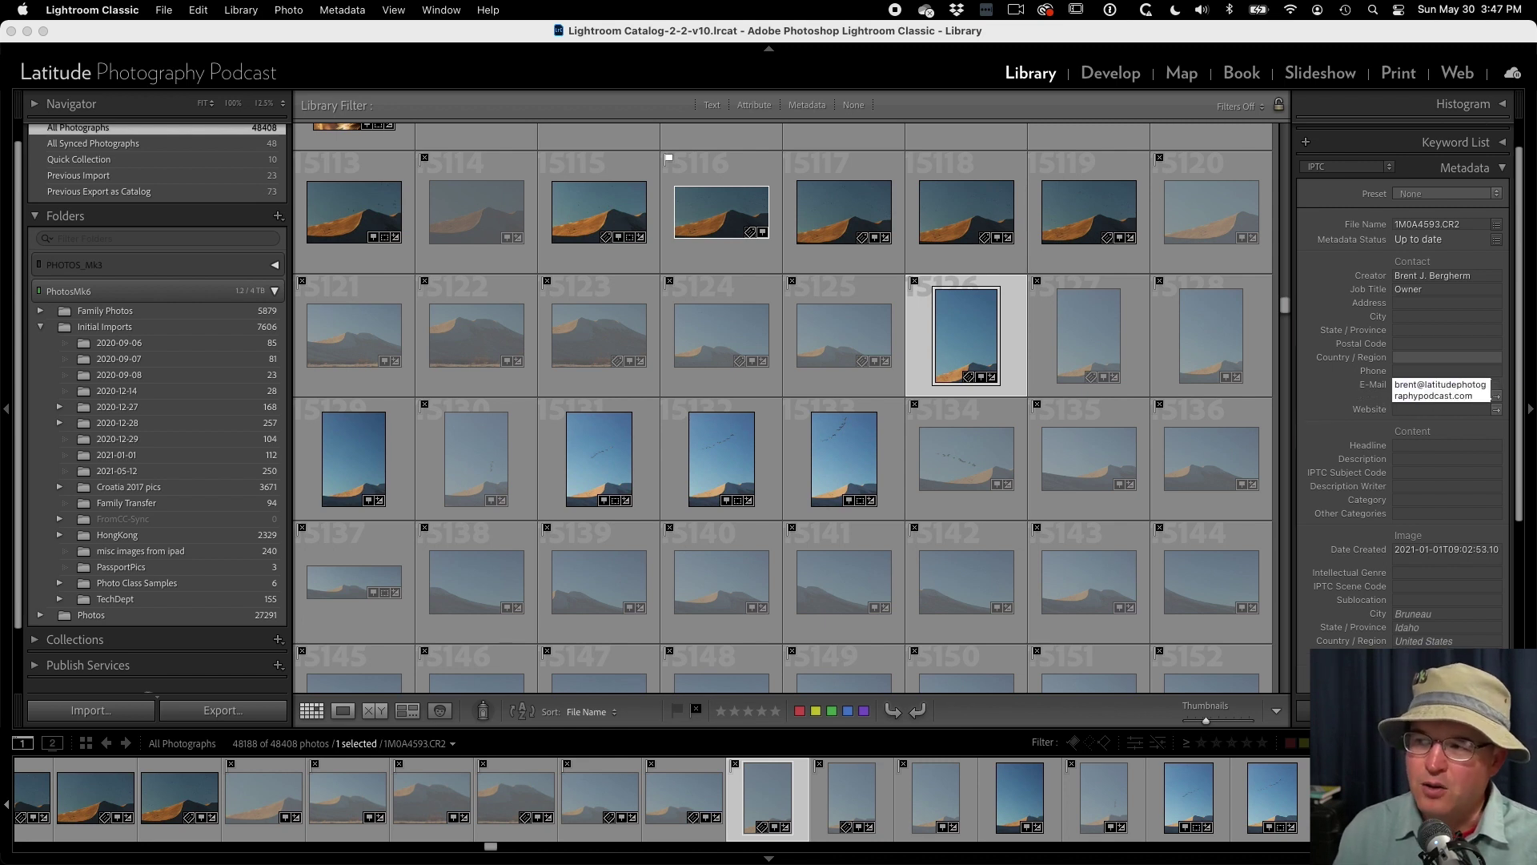
{"action": "left_click", "coordinate": [1414, 410]}
{"action": "type", "text": "https://brentbergherm.com"}
{"action": "key", "text": "Tab"}
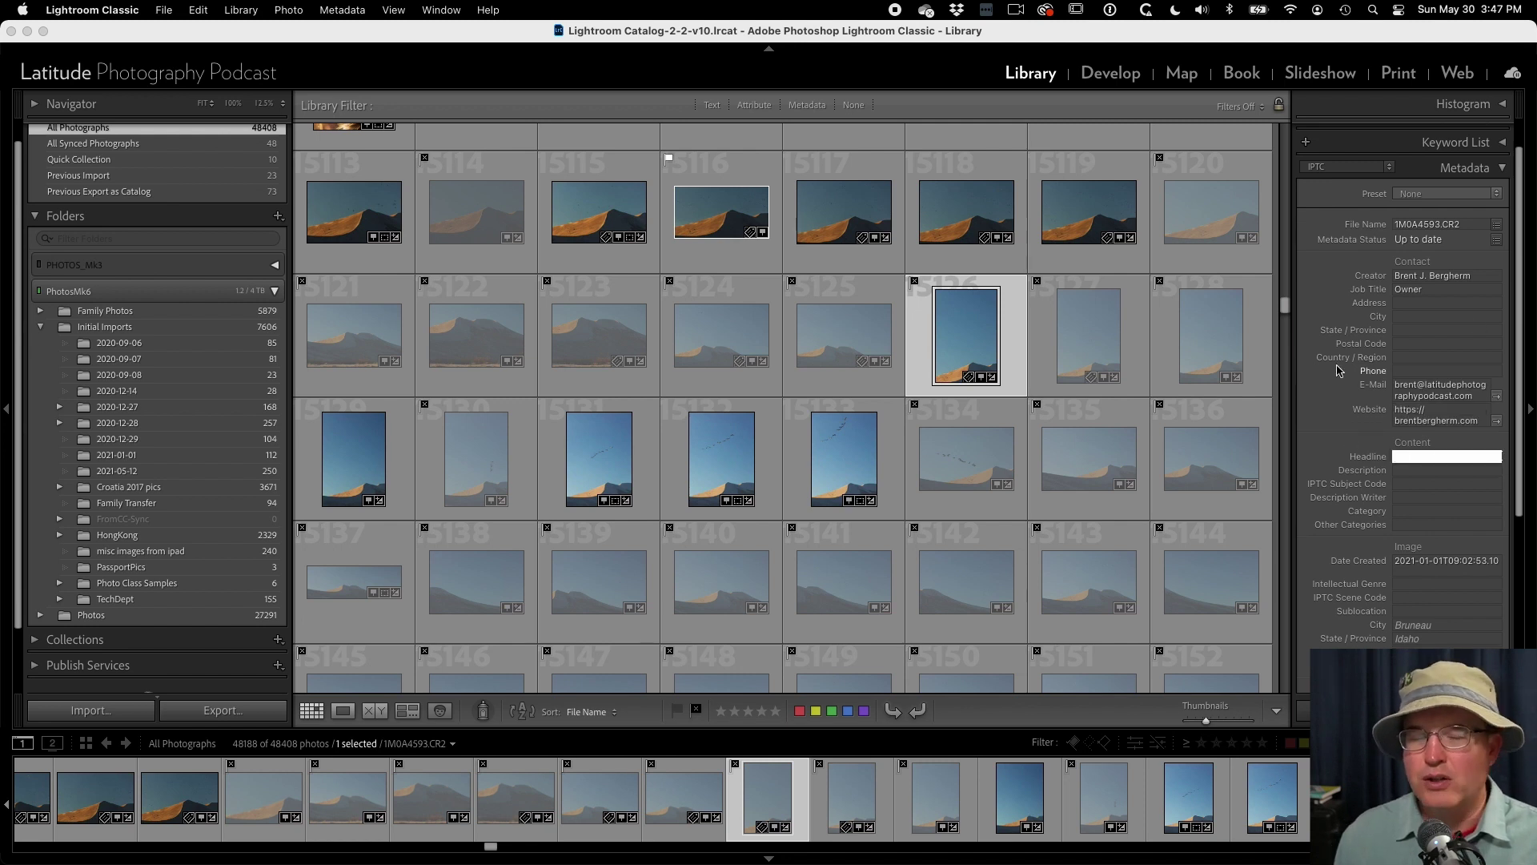
{"action": "mouse_move", "coordinate": [1338, 370]}
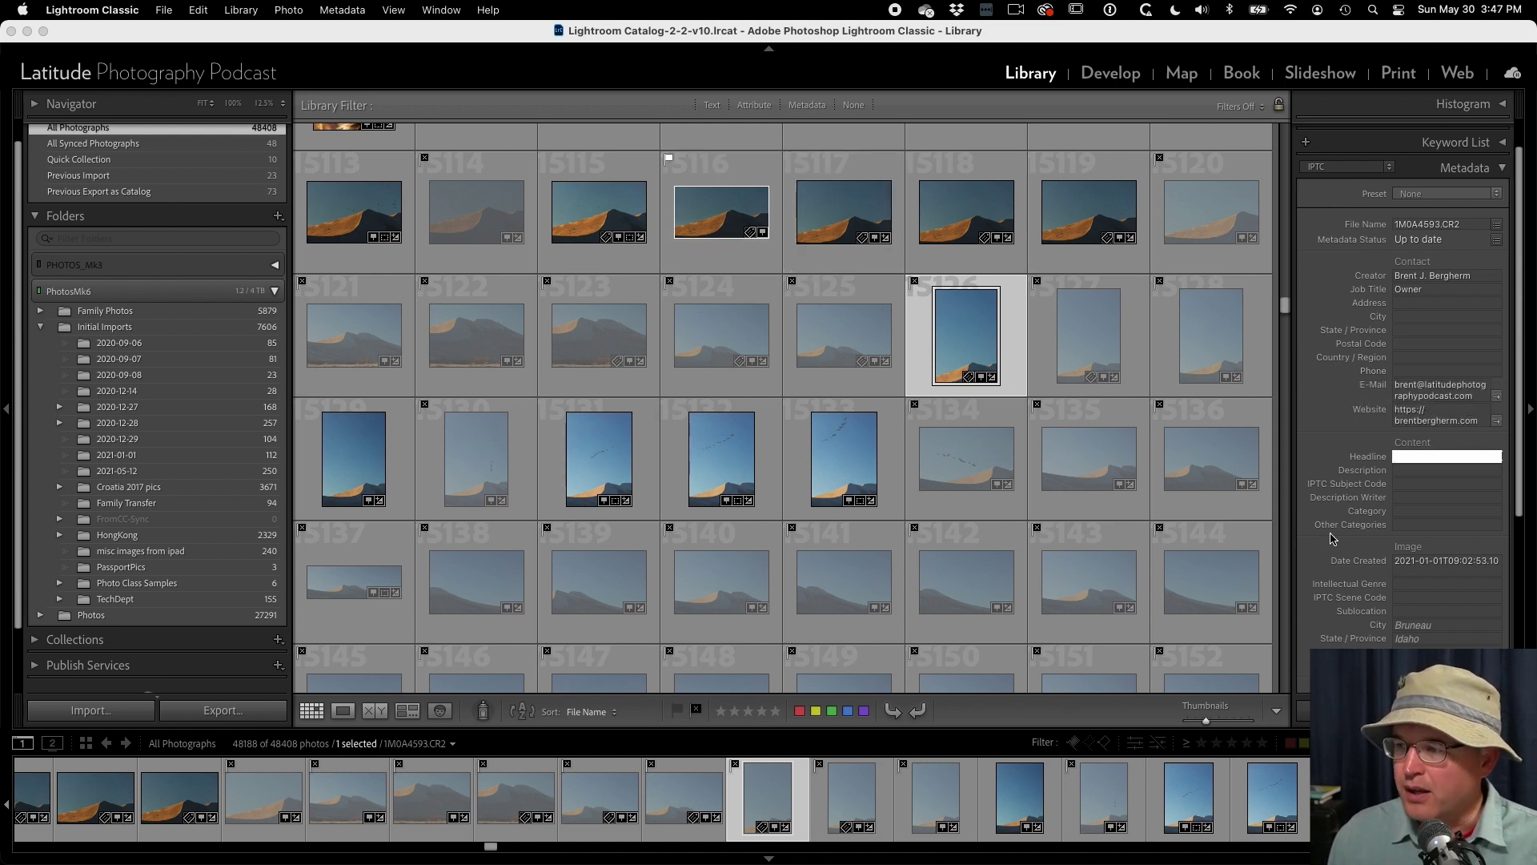
- Add photo 5127 to the selection alongside 5126
{"action": "left_click", "coordinate": [1073, 350], "text": "super"}
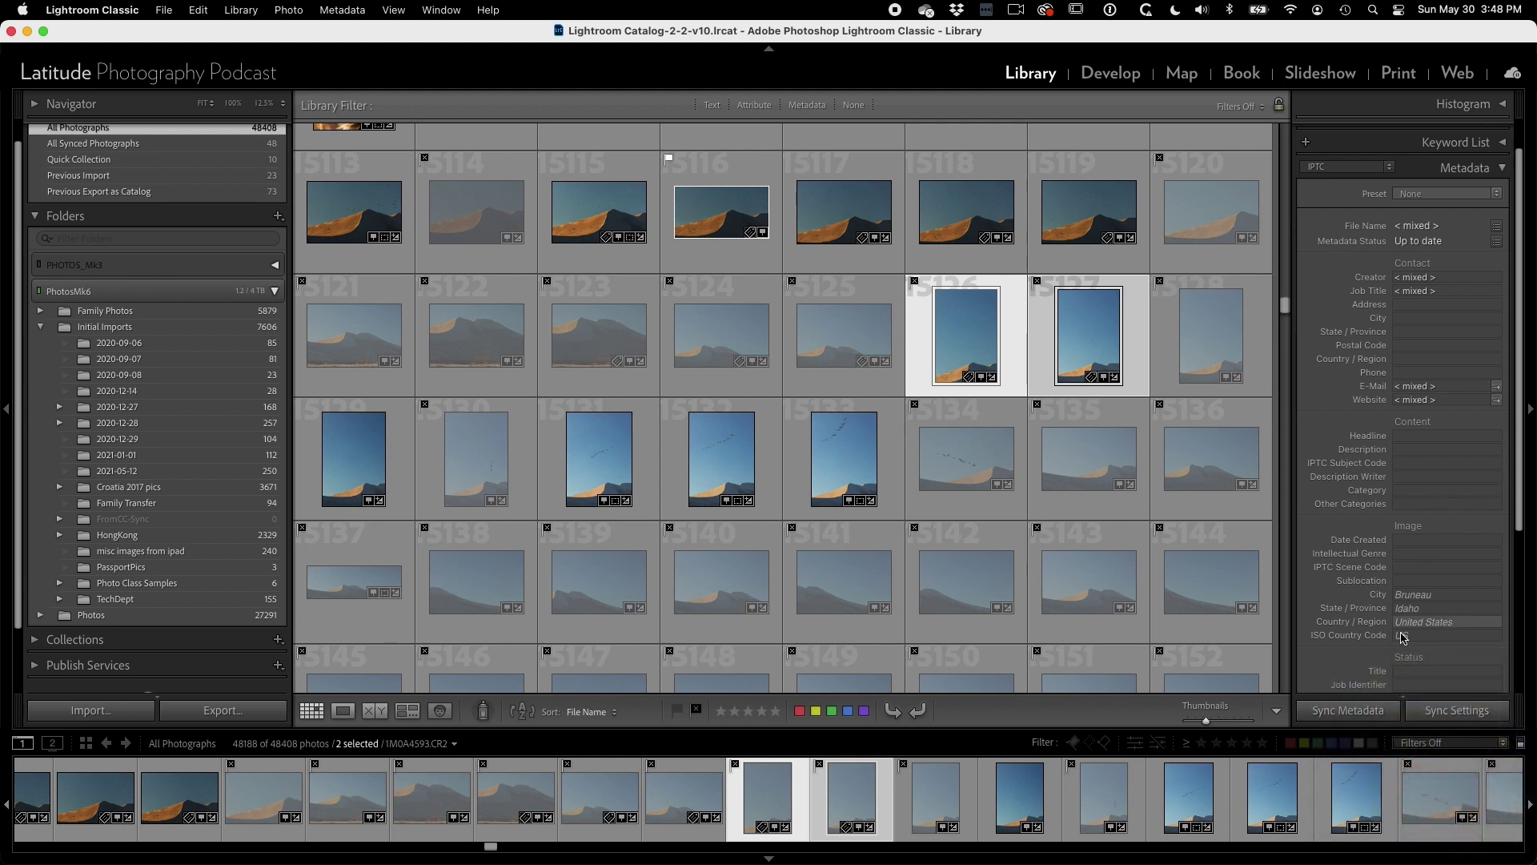
- Open Synchronize Metadata and include IPTC Content, Camera Info and Basic Info
{"action": "left_click", "coordinate": [1350, 712]}
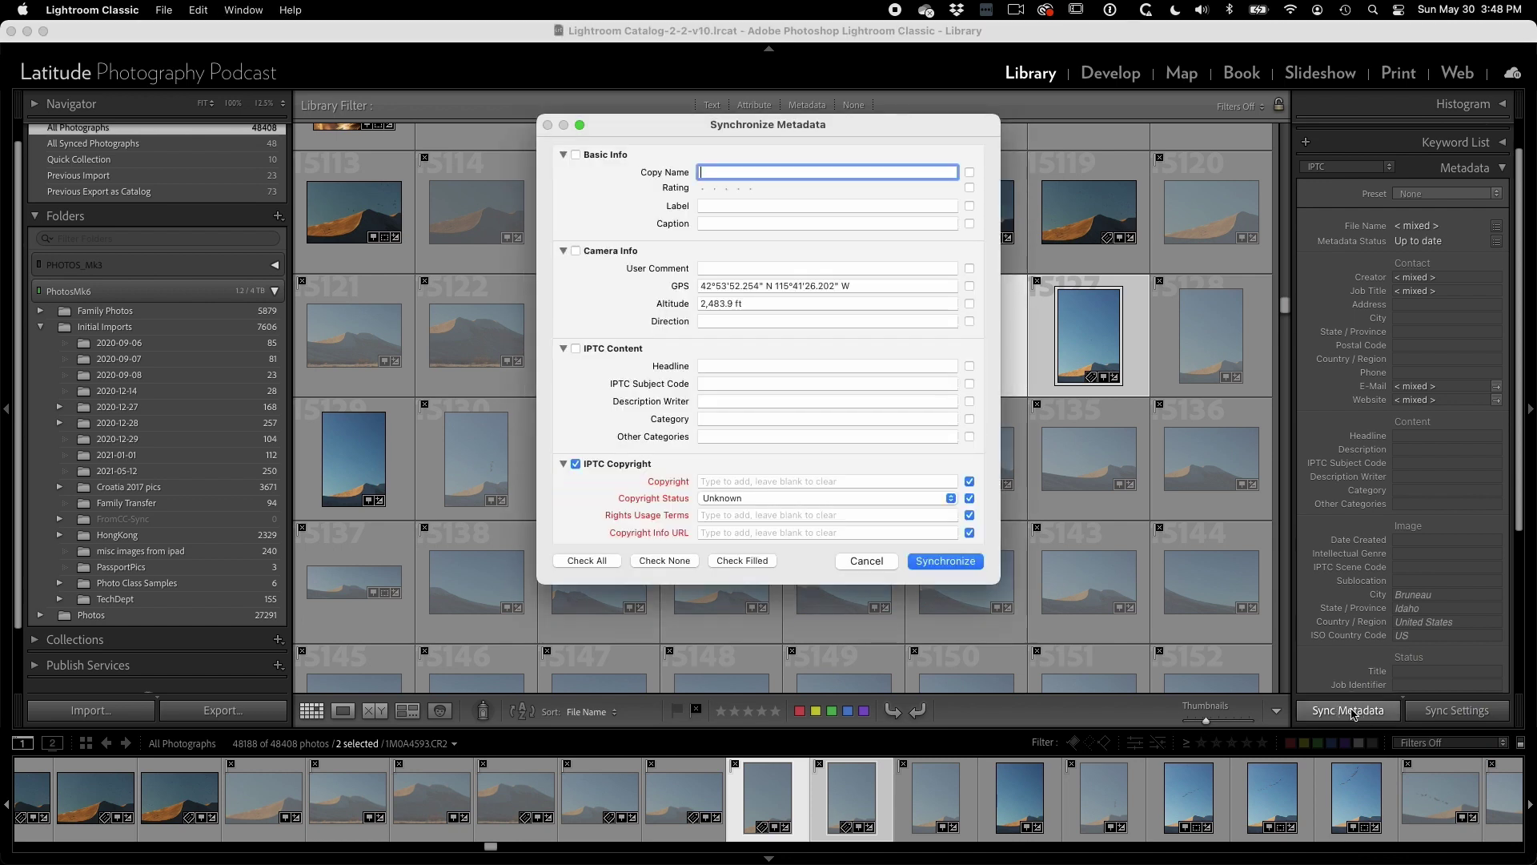
{"action": "left_click", "coordinate": [576, 348]}
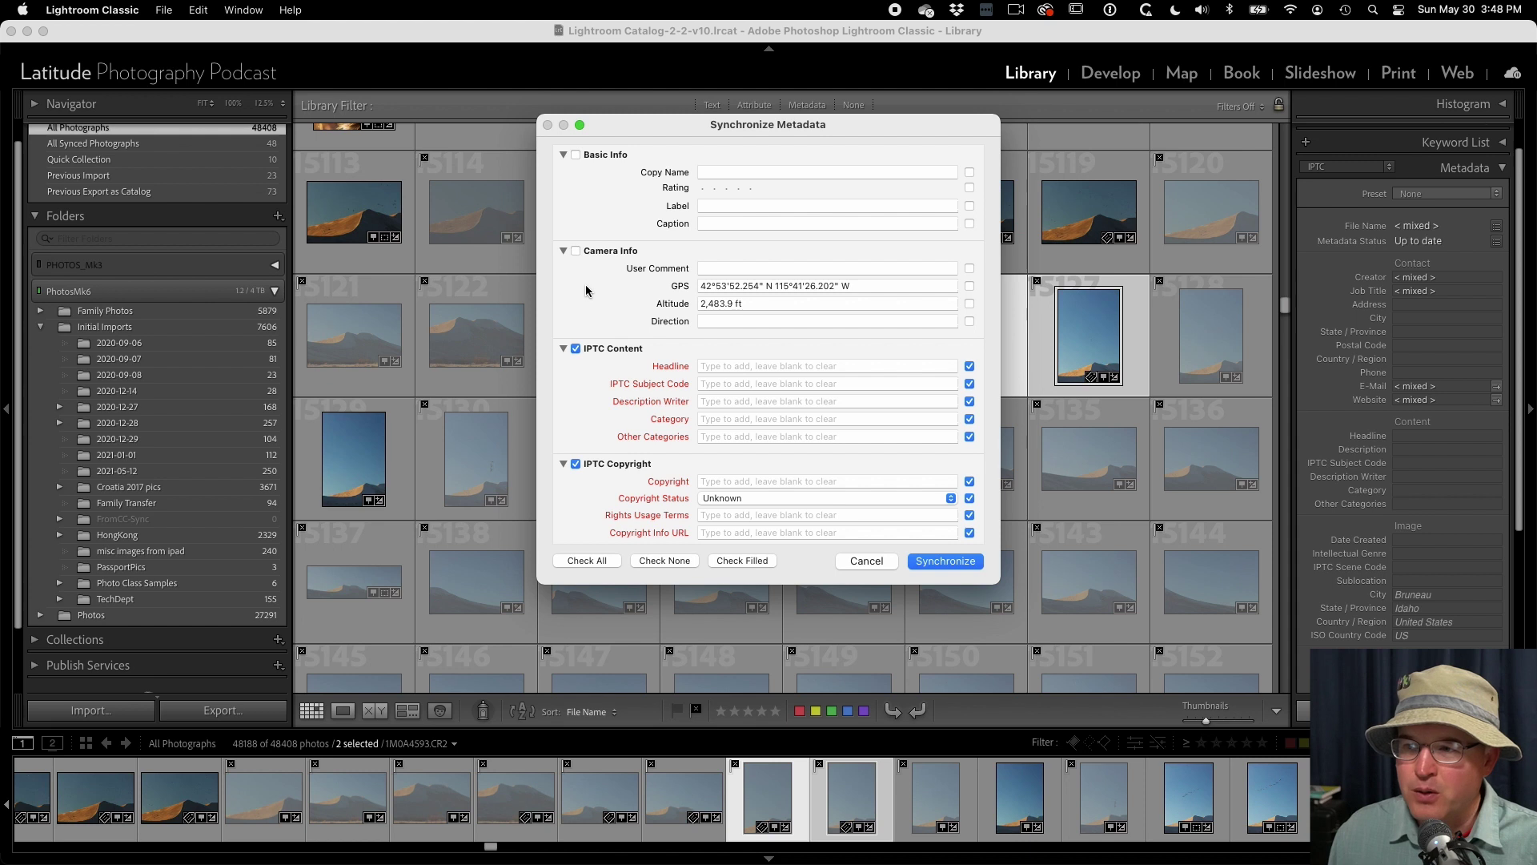
{"action": "left_click", "coordinate": [576, 250]}
{"action": "left_click", "coordinate": [576, 154]}
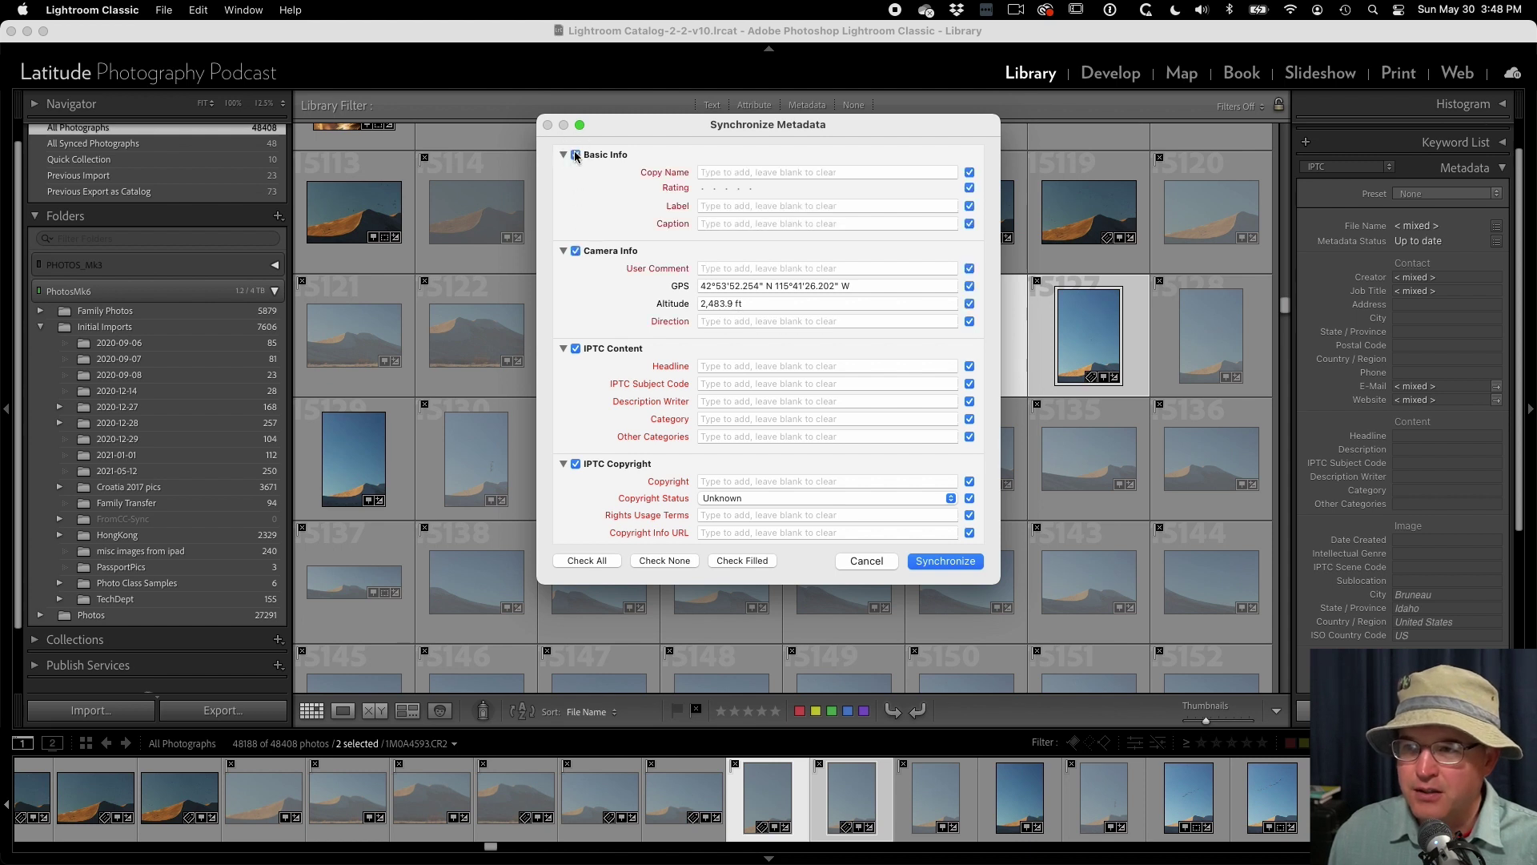
{"action": "scroll", "coordinate": [590, 190], "scroll_direction": "down", "scroll_amount": 2}
{"action": "scroll", "coordinate": [590, 190], "scroll_direction": "down", "scroll_amount": 3}
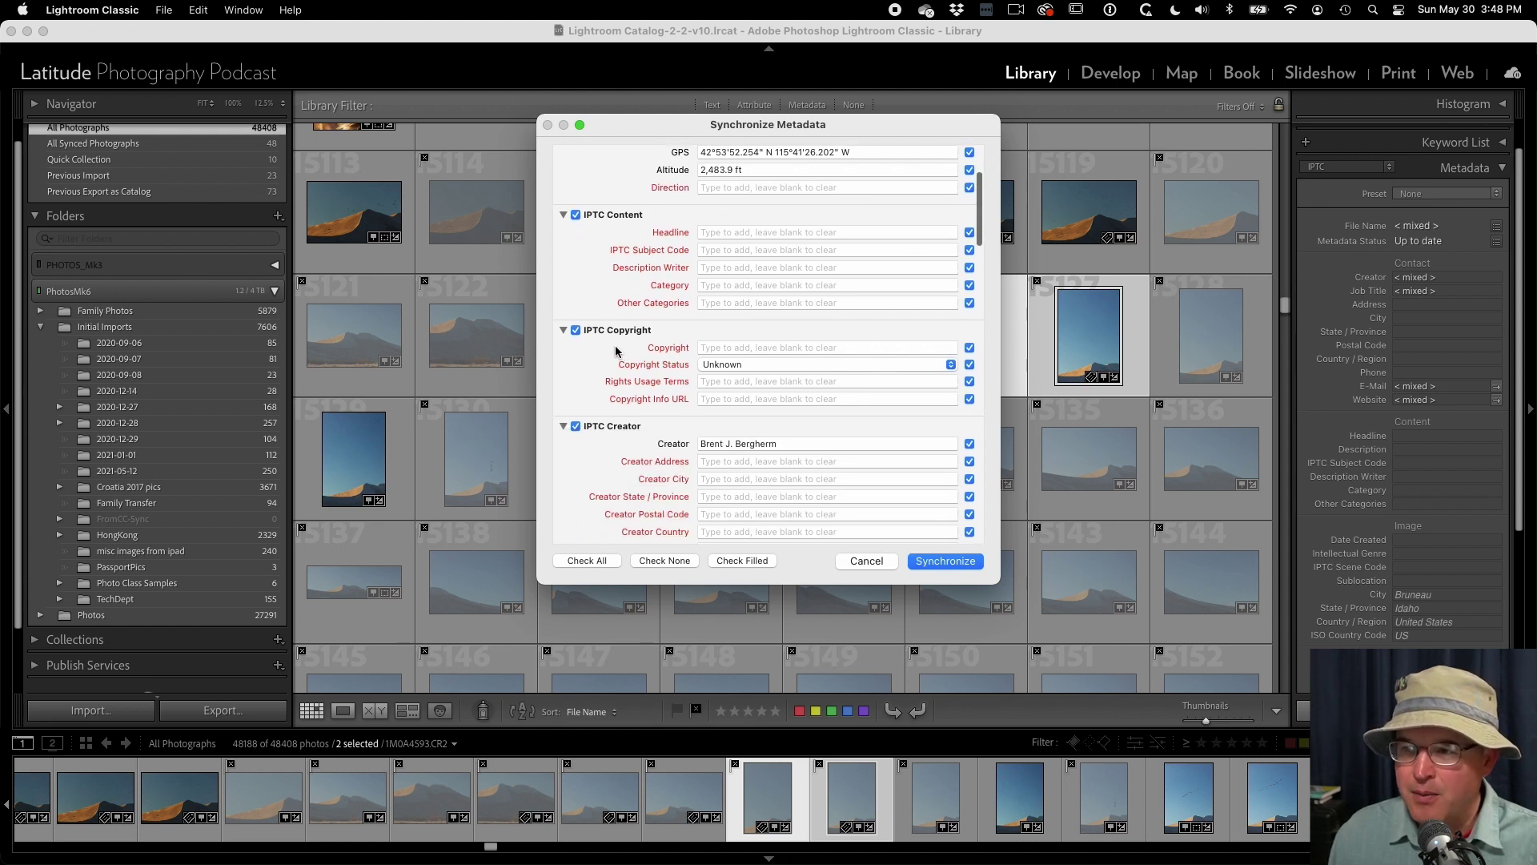
- Enter the photographer as copyright holder, status Copyrighted, terms 'All Rights Reservid', and synchronize
{"action": "left_click", "coordinate": [706, 350]}
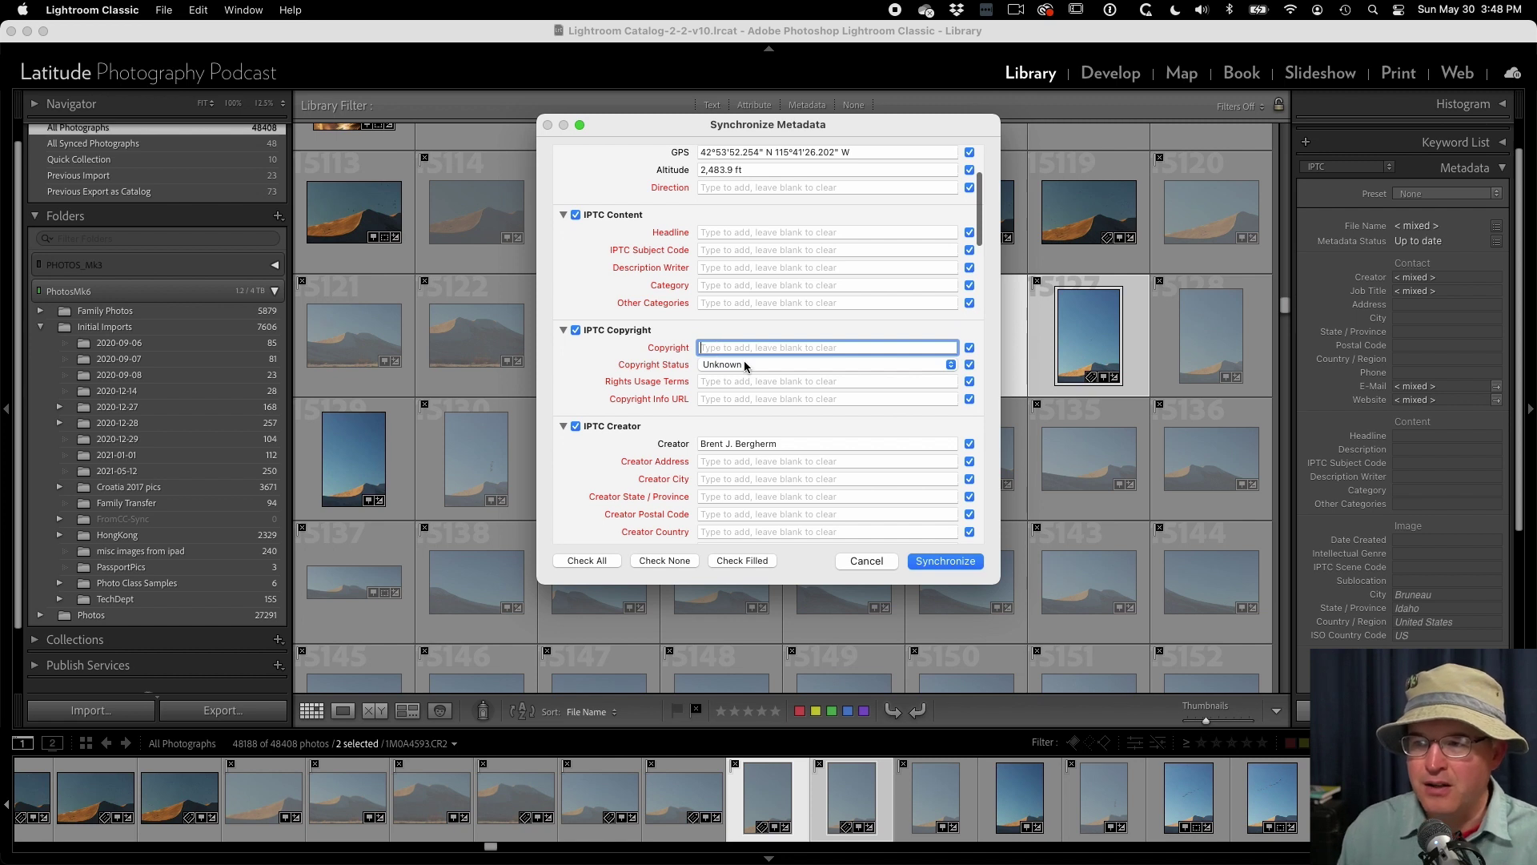
{"action": "type", "text": "Brent Bergherm"}
{"action": "key", "text": "Tab"}
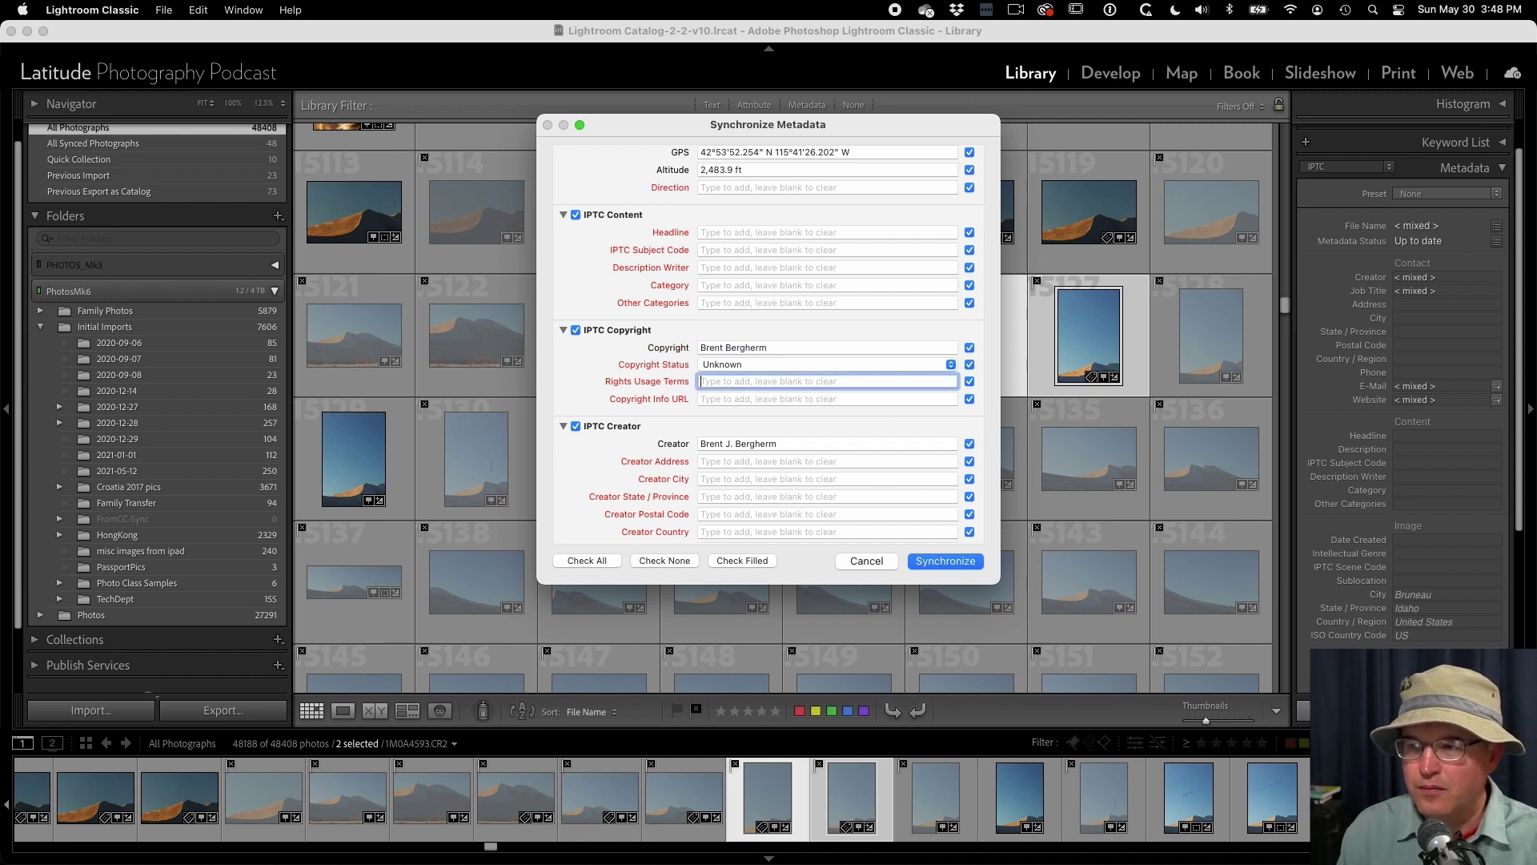
{"action": "left_click", "coordinate": [759, 365]}
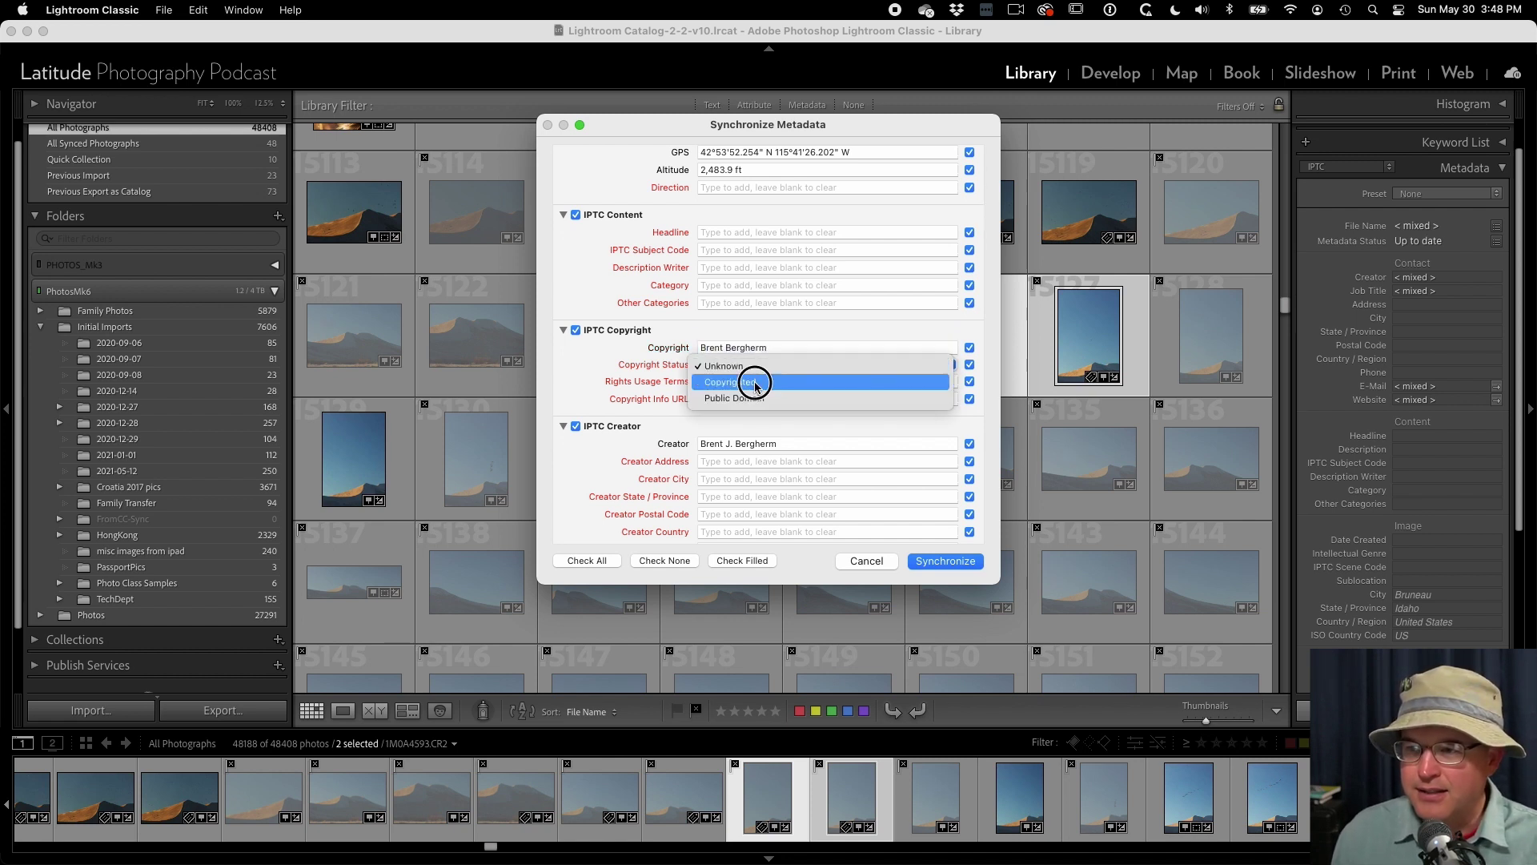
{"action": "left_click", "coordinate": [757, 381]}
{"action": "left_click", "coordinate": [758, 382]}
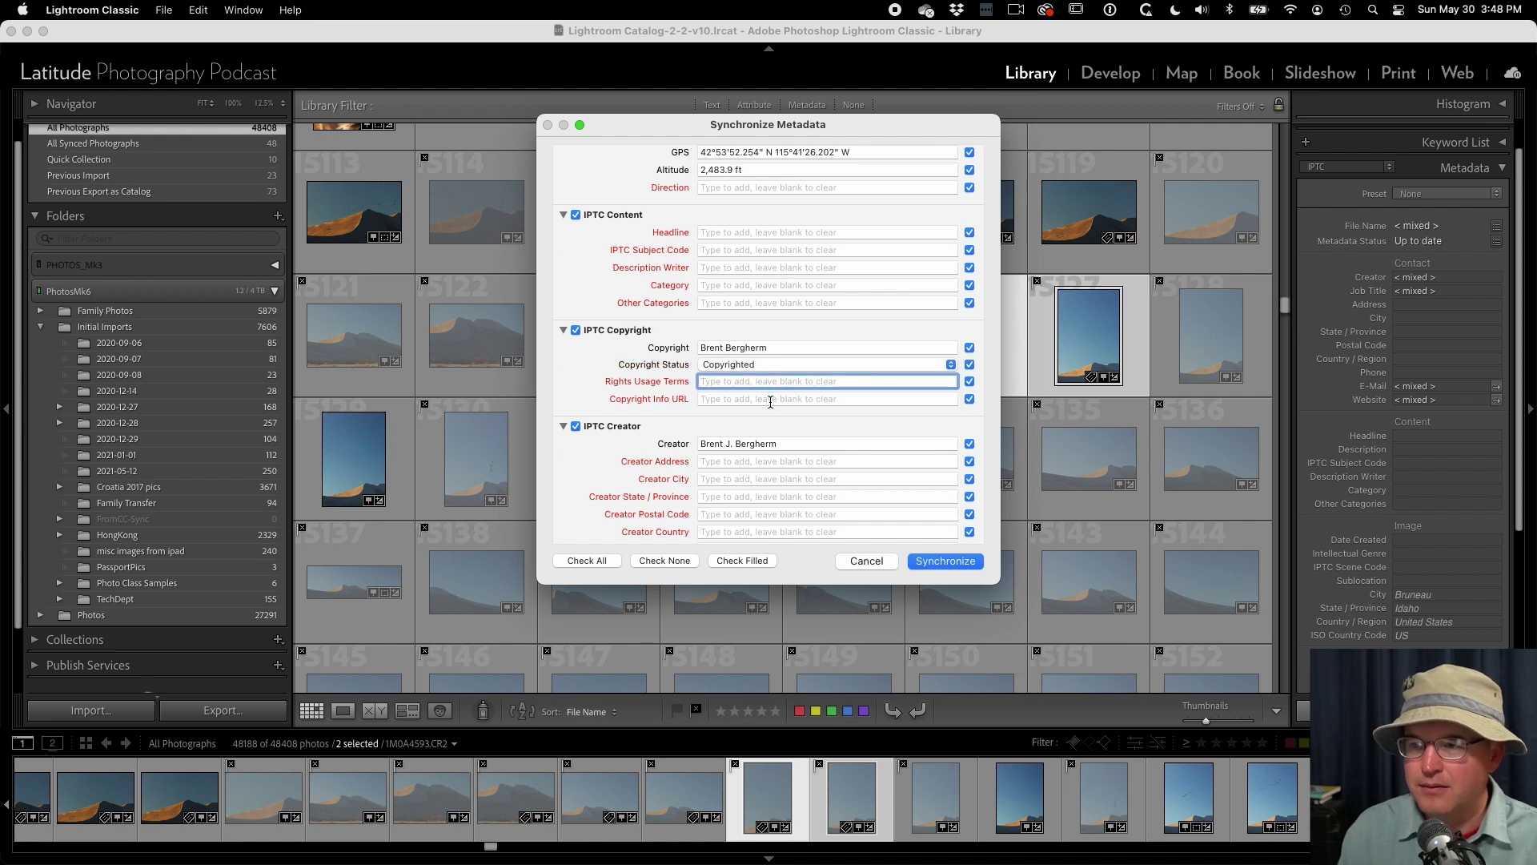
{"action": "type", "text": "All Rights Res"}
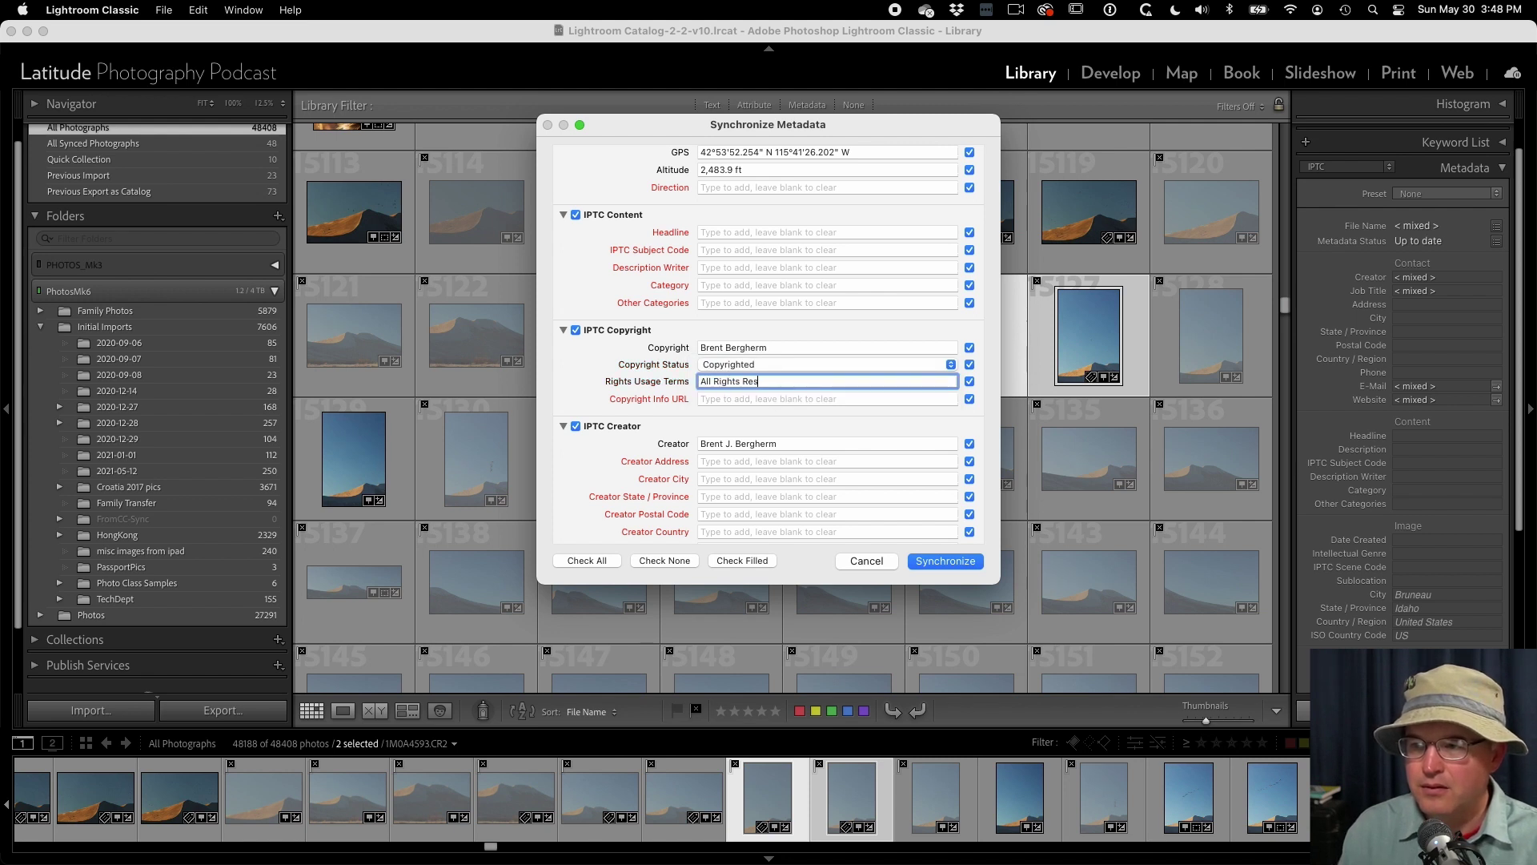
{"action": "type", "text": "ervid"}
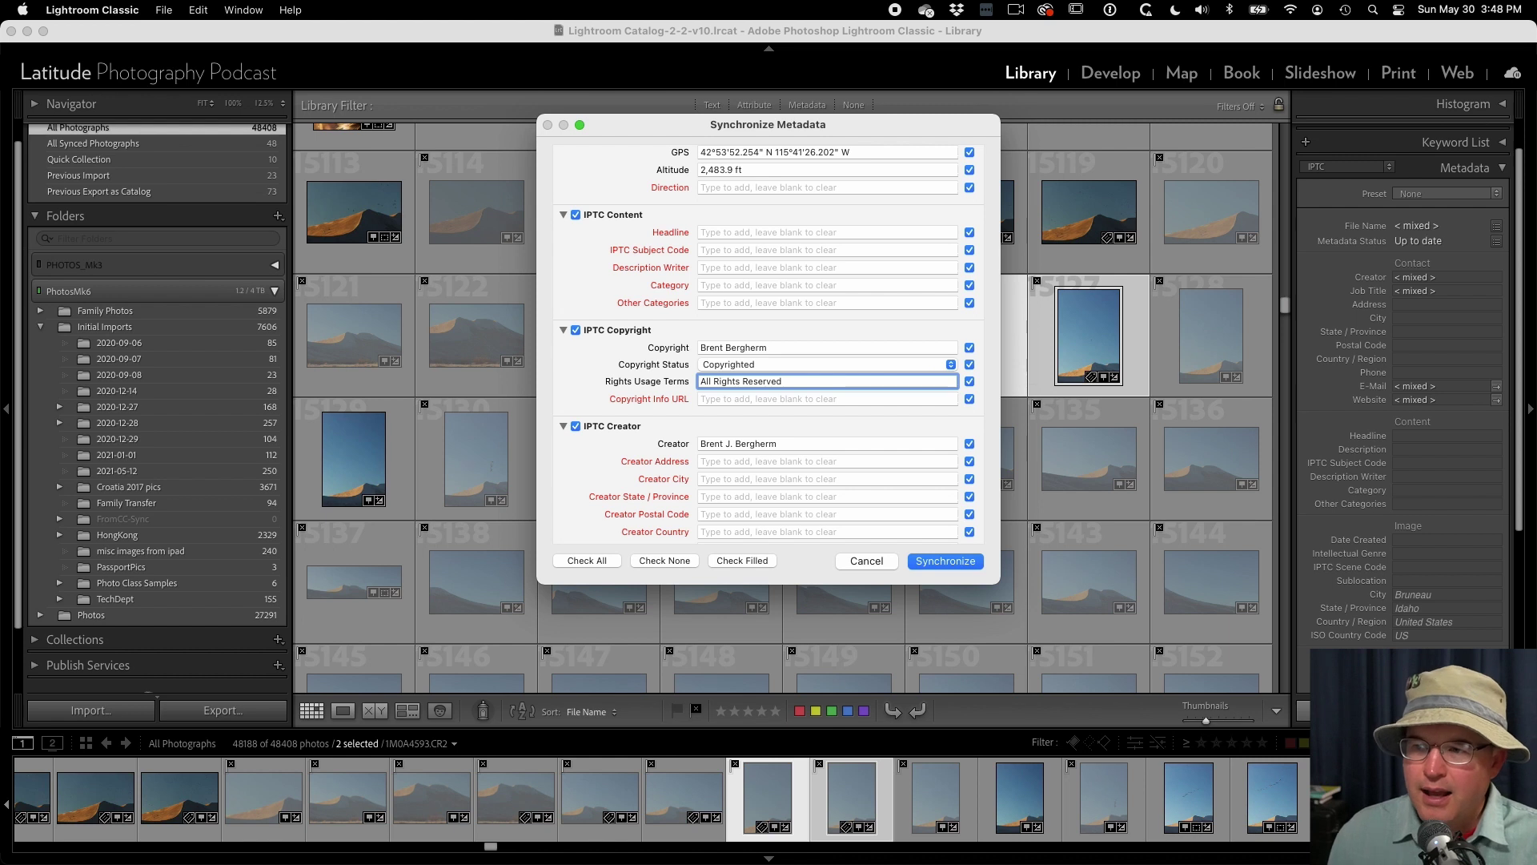
{"action": "scroll", "coordinate": [768, 398], "scroll_direction": "down", "scroll_amount": 5}
{"action": "scroll", "coordinate": [768, 398], "scroll_direction": "down", "scroll_amount": 8}
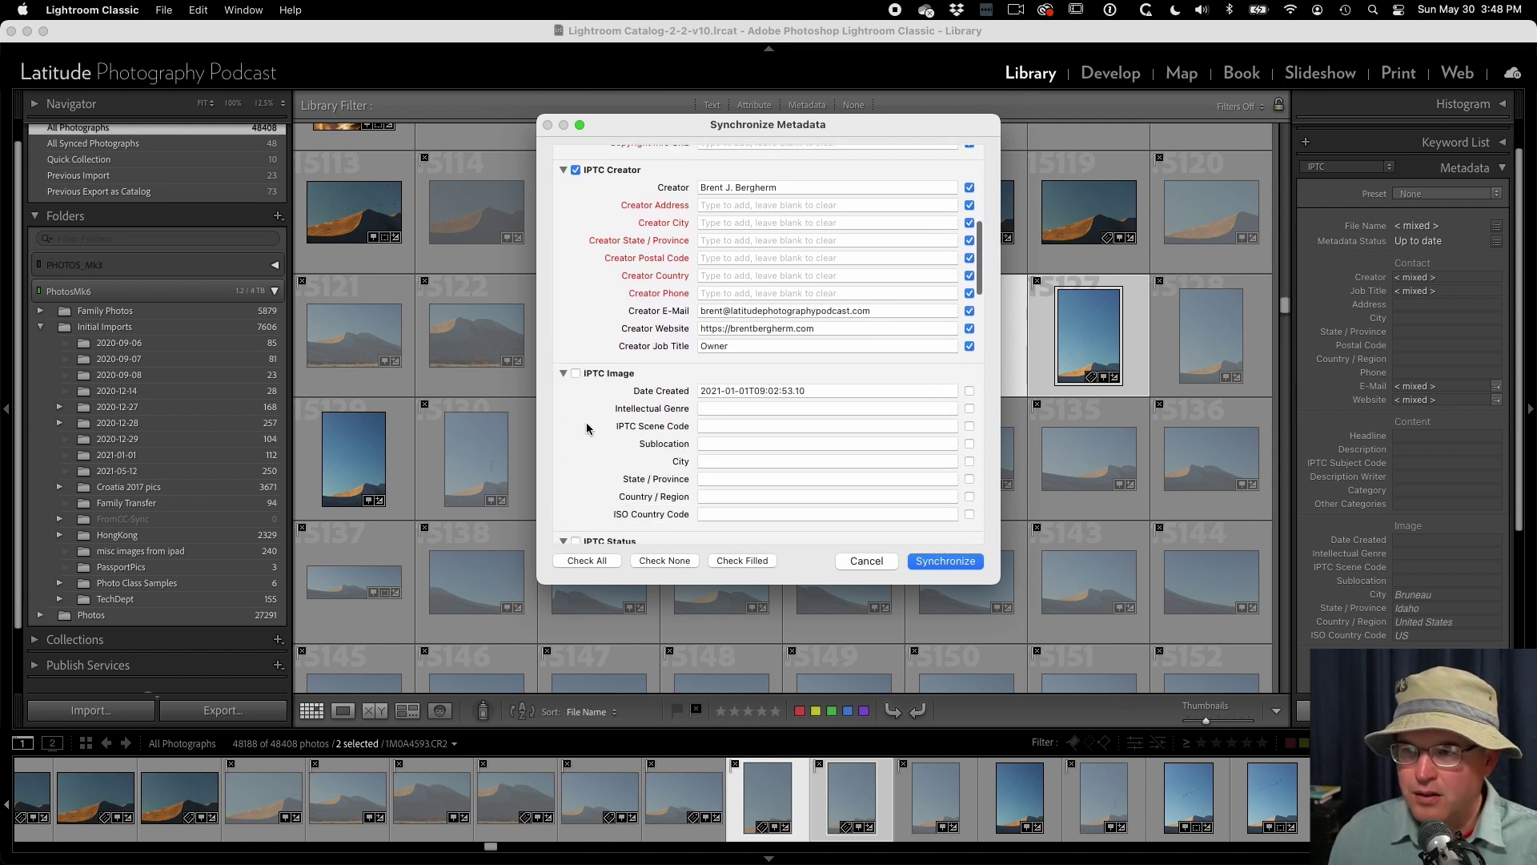
{"action": "scroll", "coordinate": [587, 424], "scroll_direction": "down", "scroll_amount": 3}
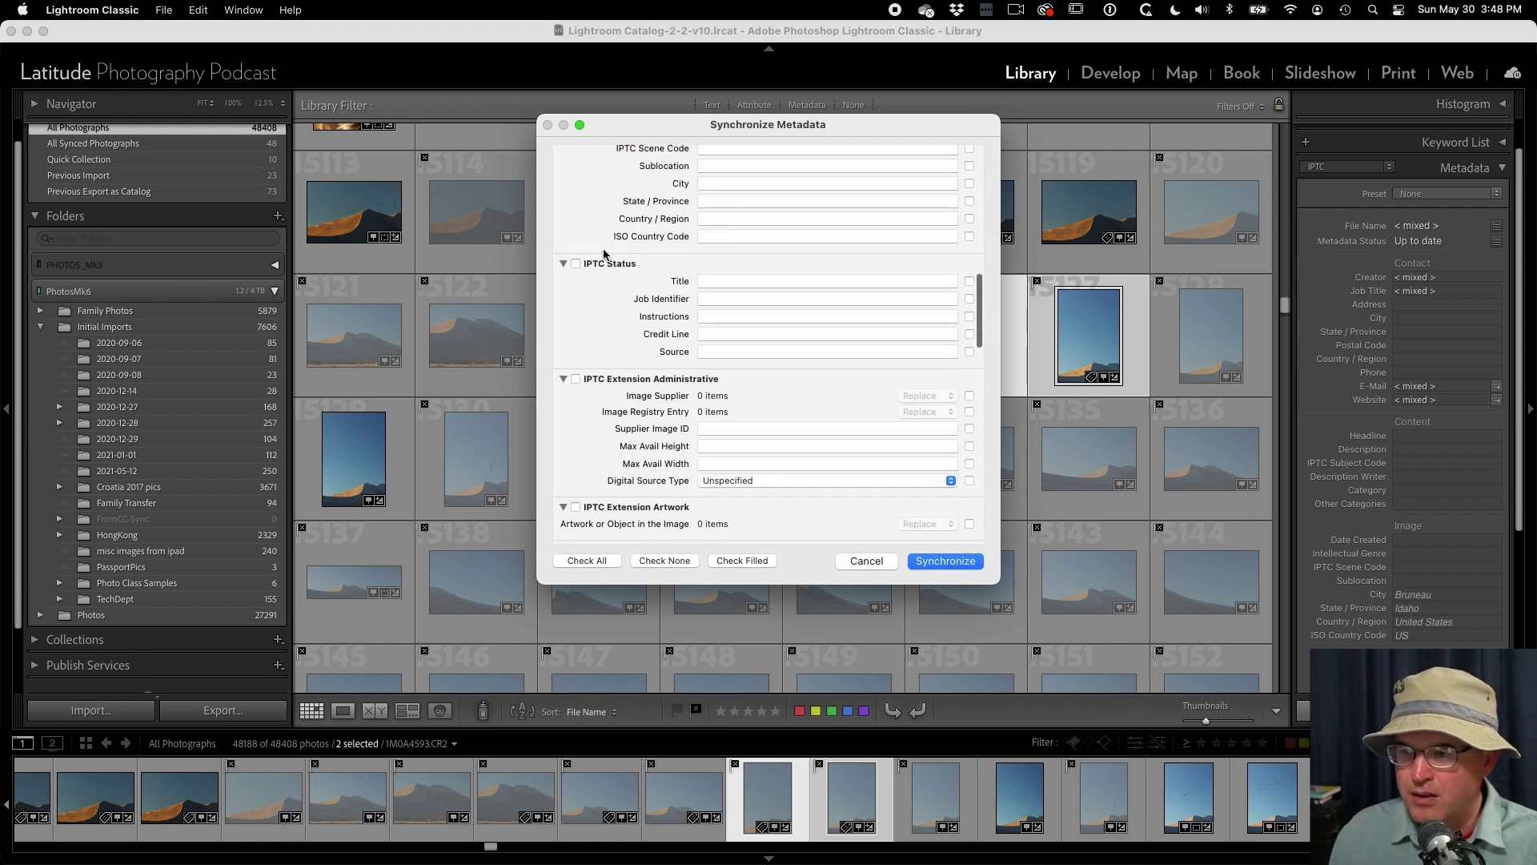
{"action": "left_click", "coordinate": [942, 562]}
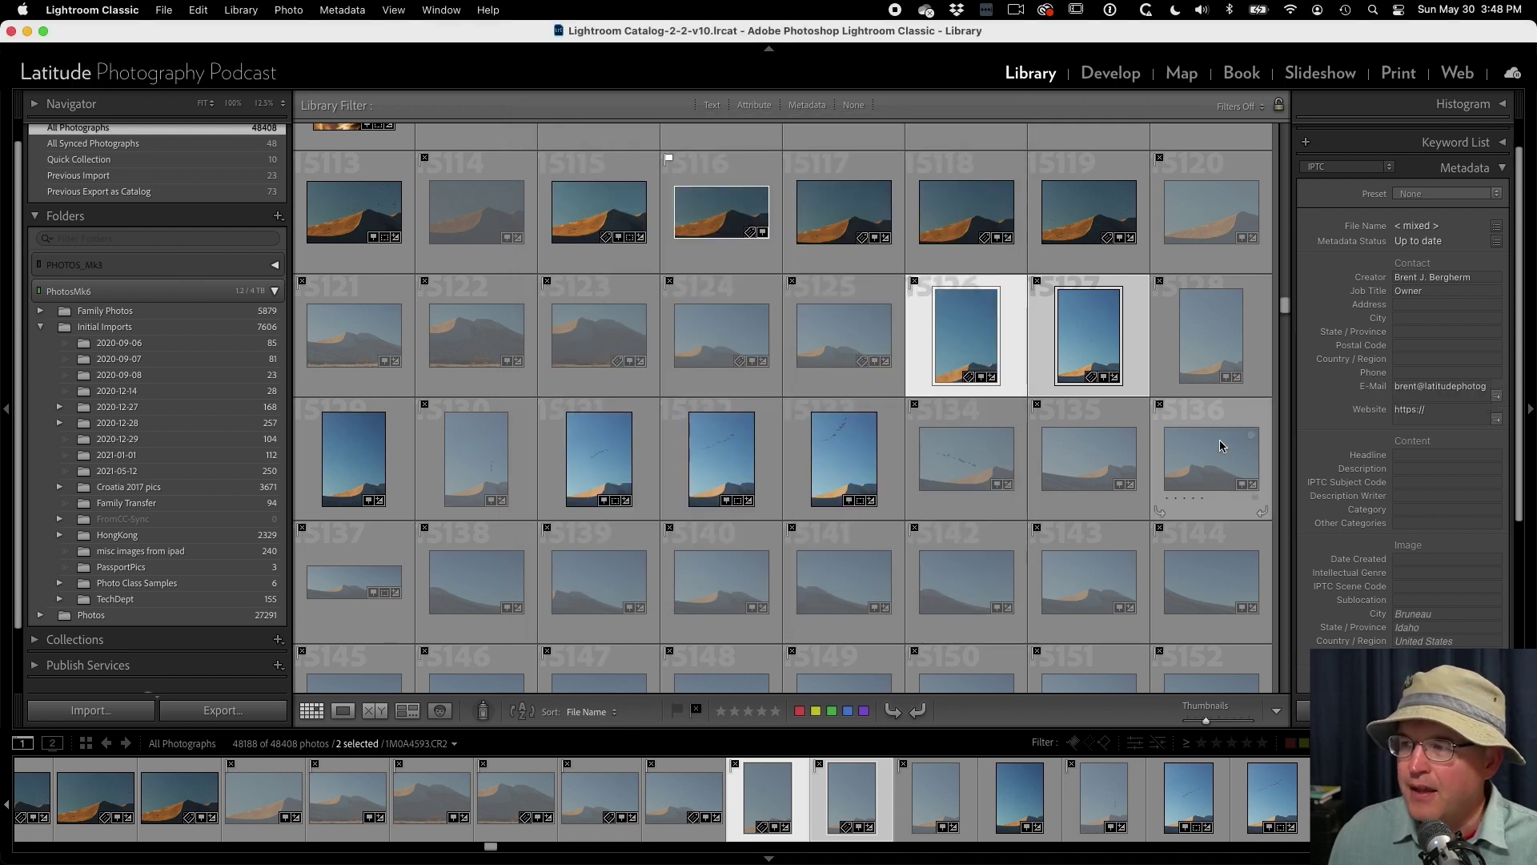
{"action": "left_click", "coordinate": [1154, 358]}
{"action": "left_click", "coordinate": [1145, 359]}
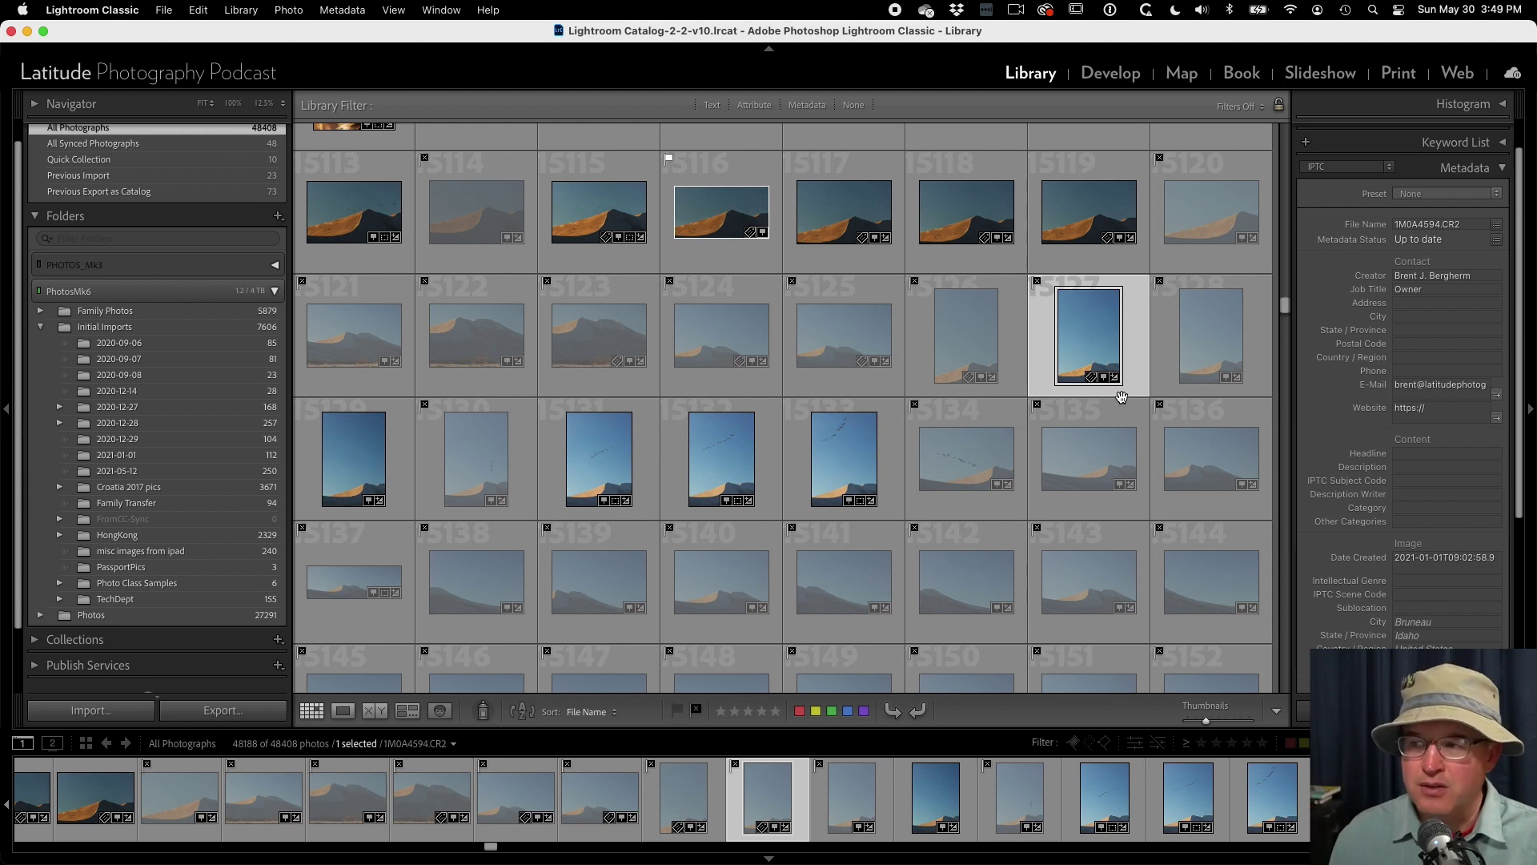
{"action": "left_click", "coordinate": [960, 350]}
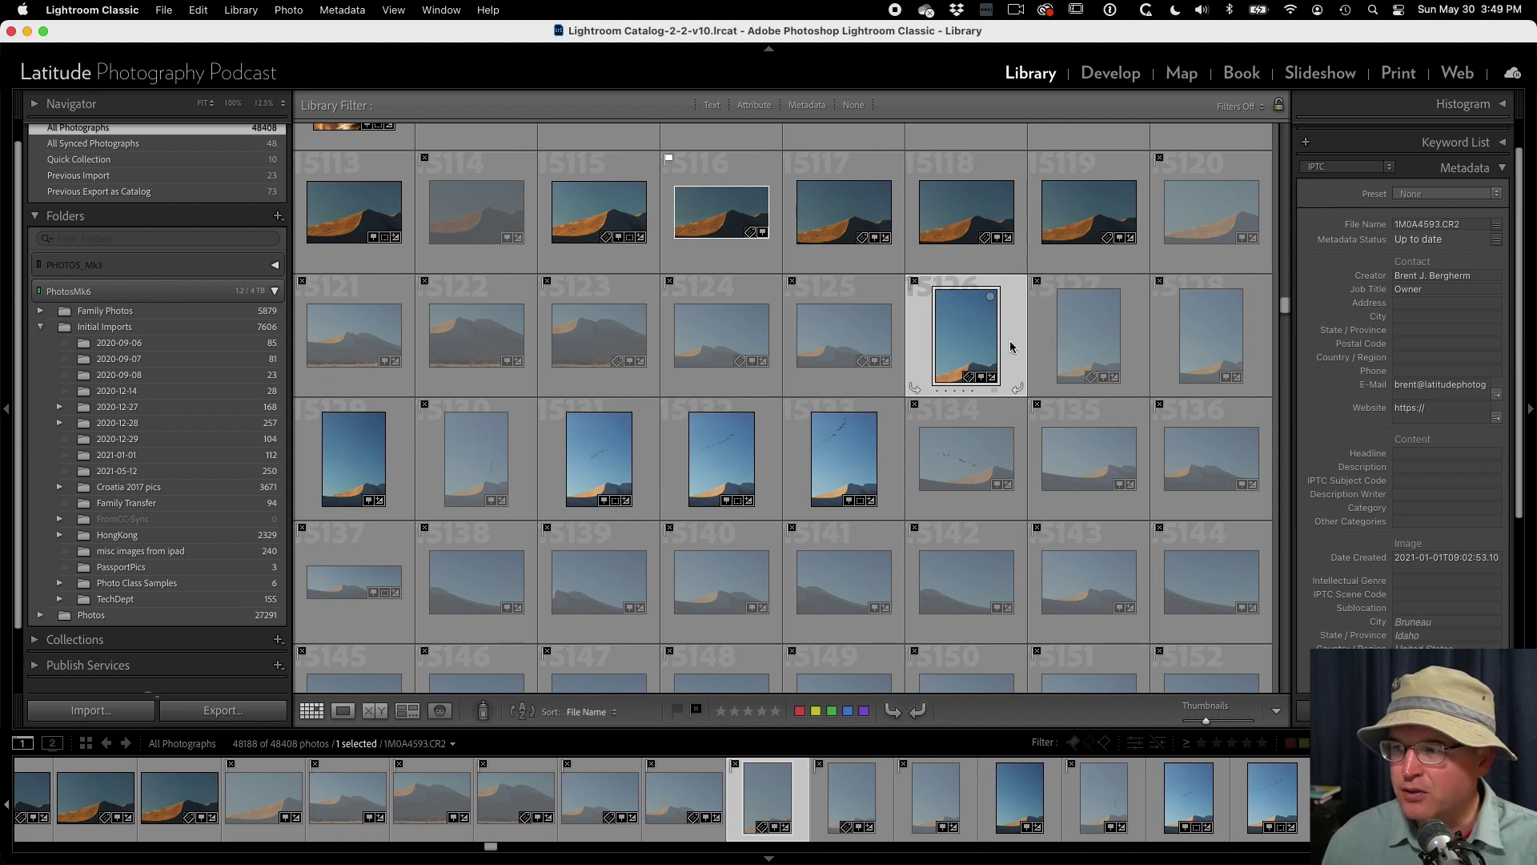
{"action": "left_click", "coordinate": [1067, 346], "text": "super"}
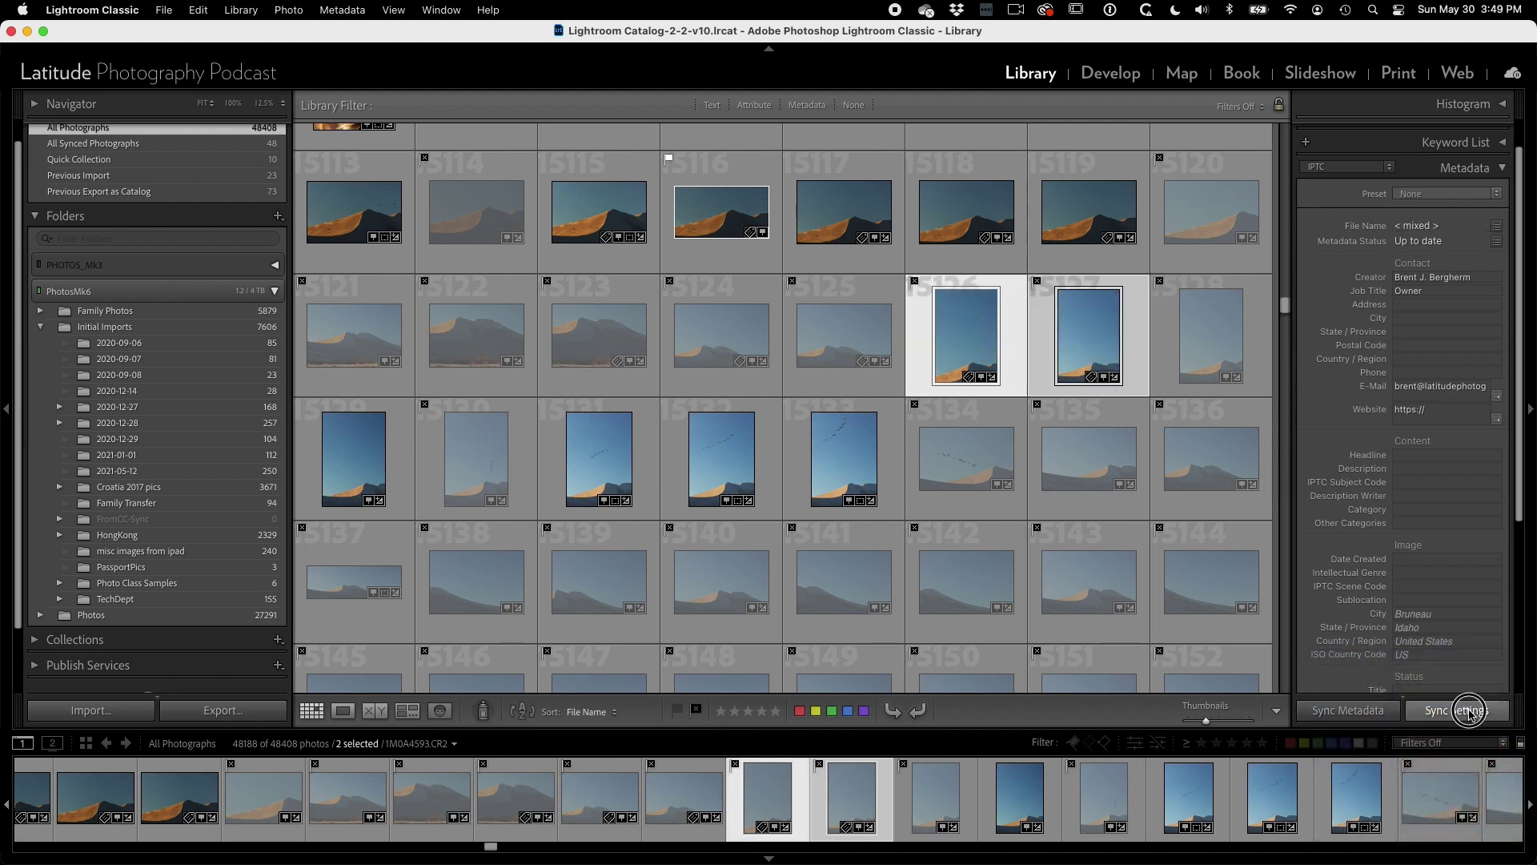
{"action": "left_click", "coordinate": [1469, 712]}
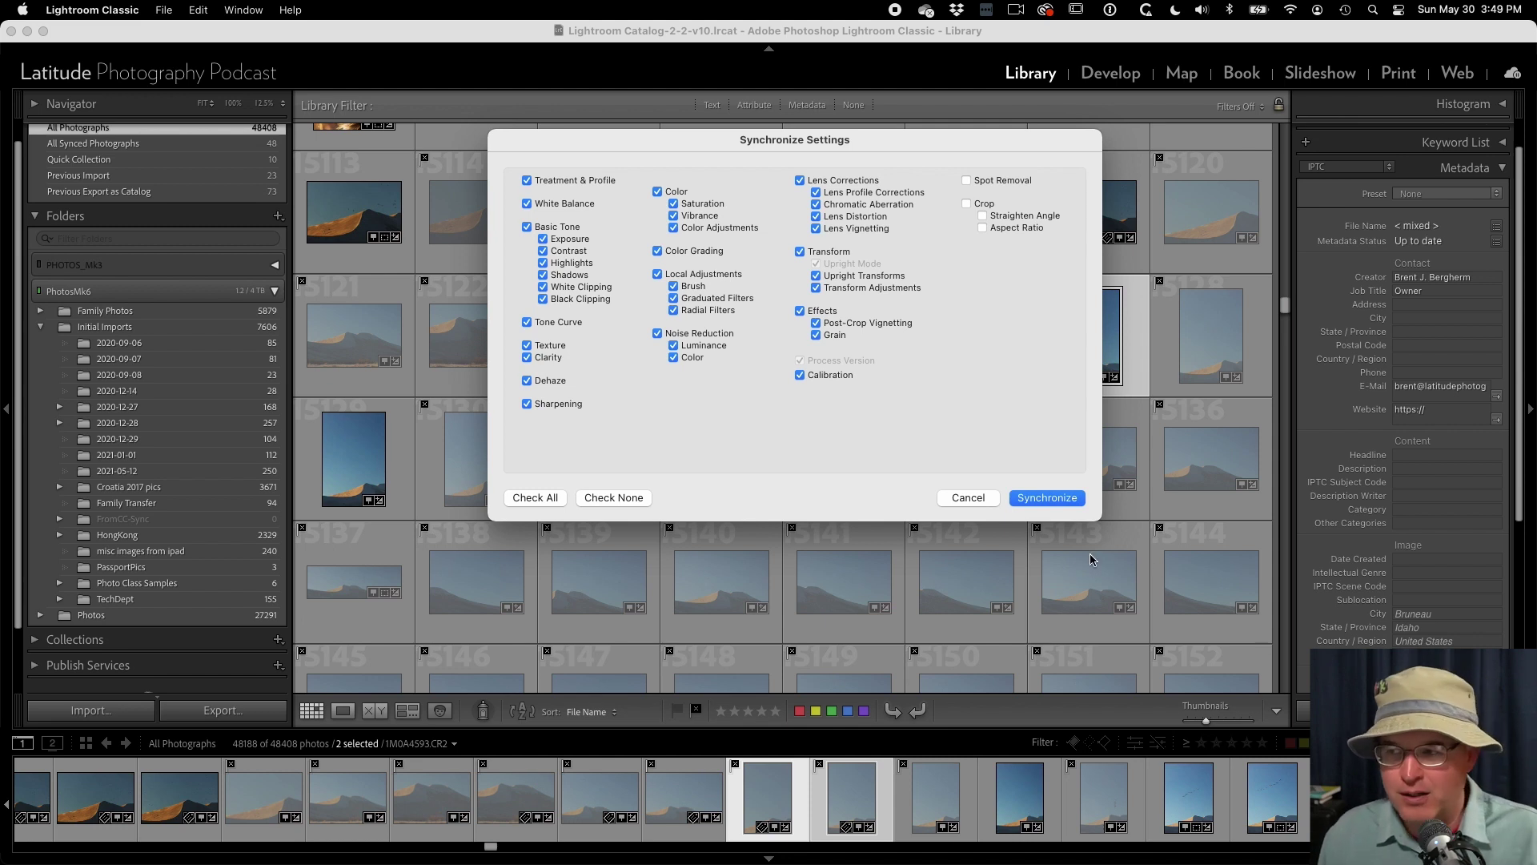
{"action": "left_click", "coordinate": [969, 499]}
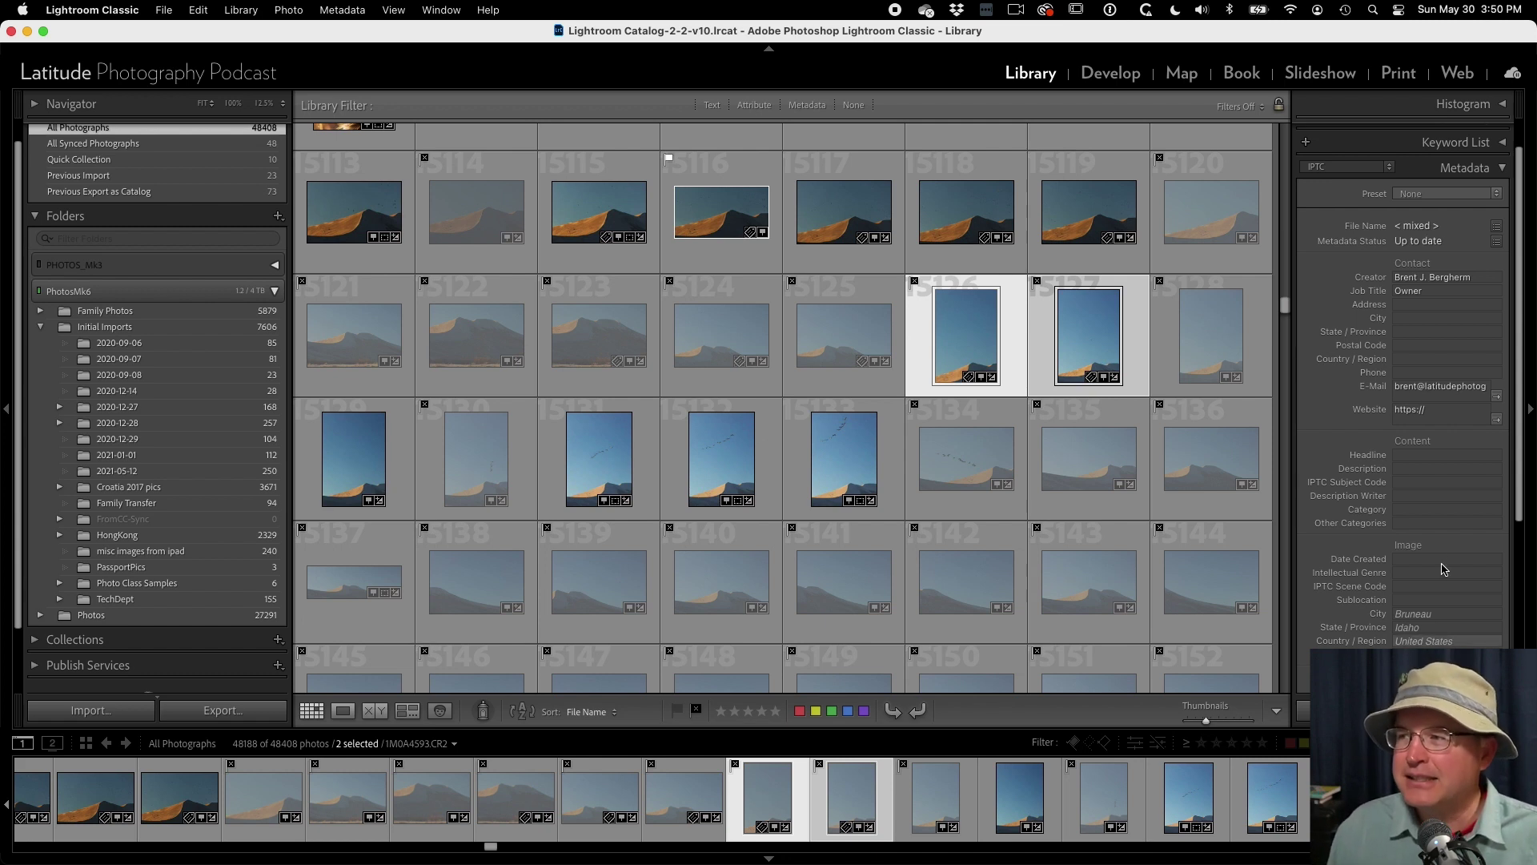
- Switch the Metadata panel from IPTC to the Default preset, collapse it, and expand the Histogram
{"action": "scroll", "coordinate": [1441, 448], "scroll_direction": "up", "scroll_amount": 2}
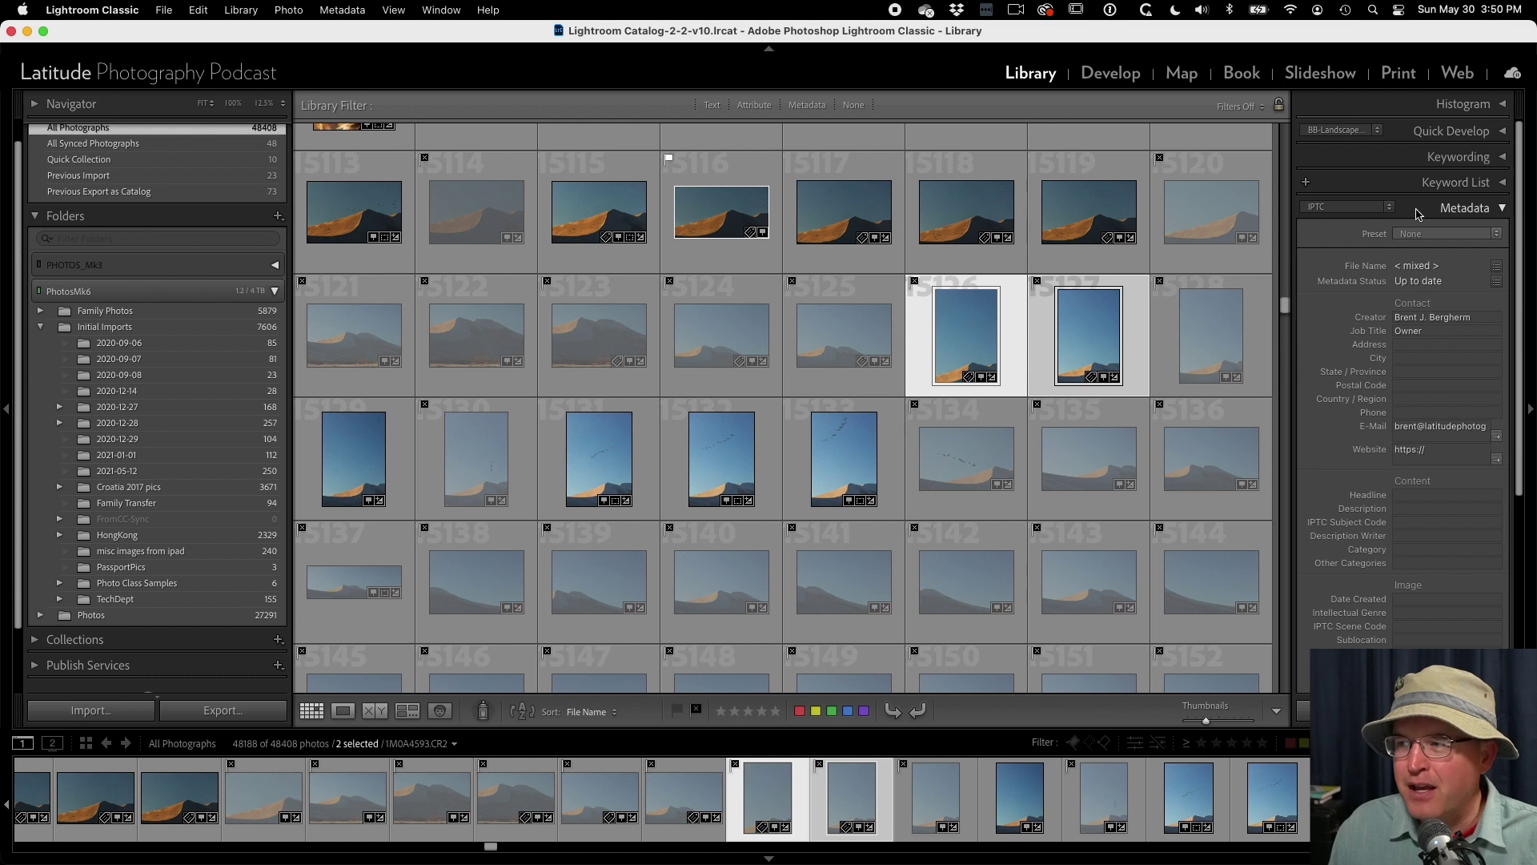
{"action": "left_click", "coordinate": [1359, 210]}
{"action": "left_click", "coordinate": [1345, 122]}
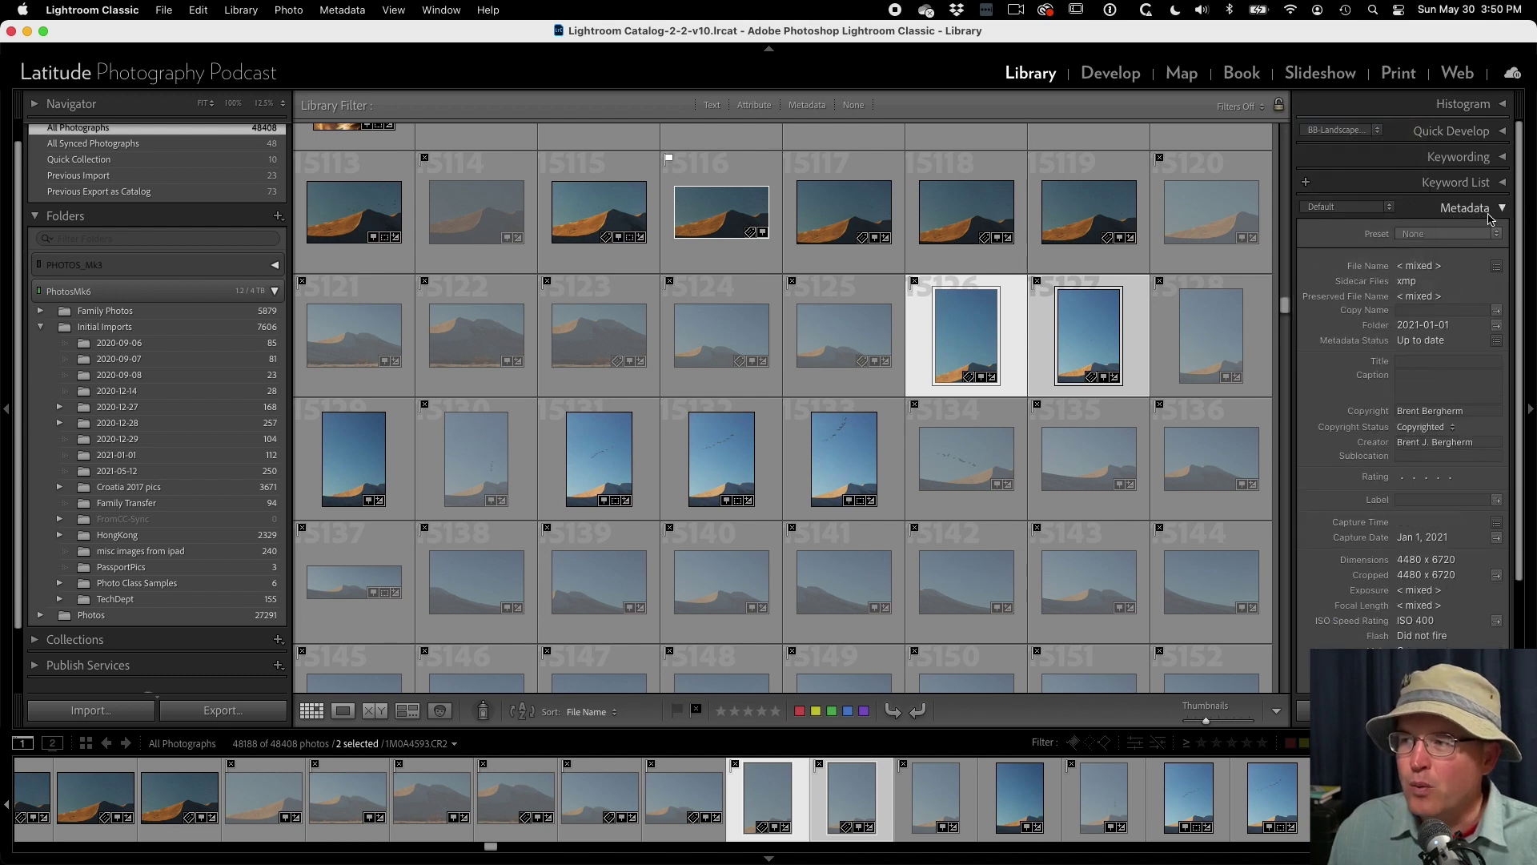
{"action": "left_click", "coordinate": [1465, 207]}
{"action": "left_click", "coordinate": [1462, 108]}
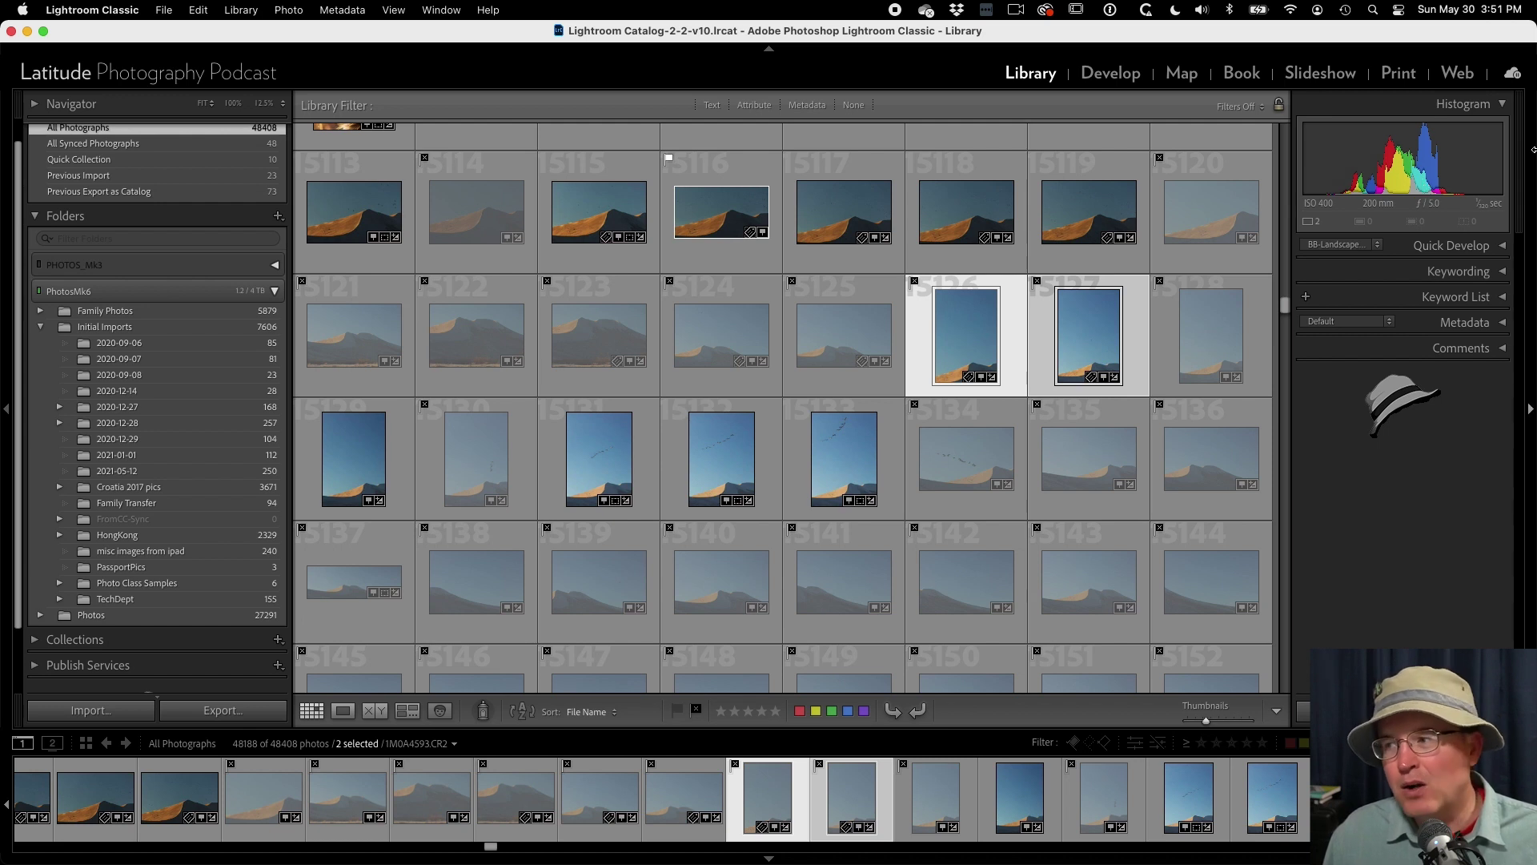
{"action": "left_click", "coordinate": [1485, 352]}
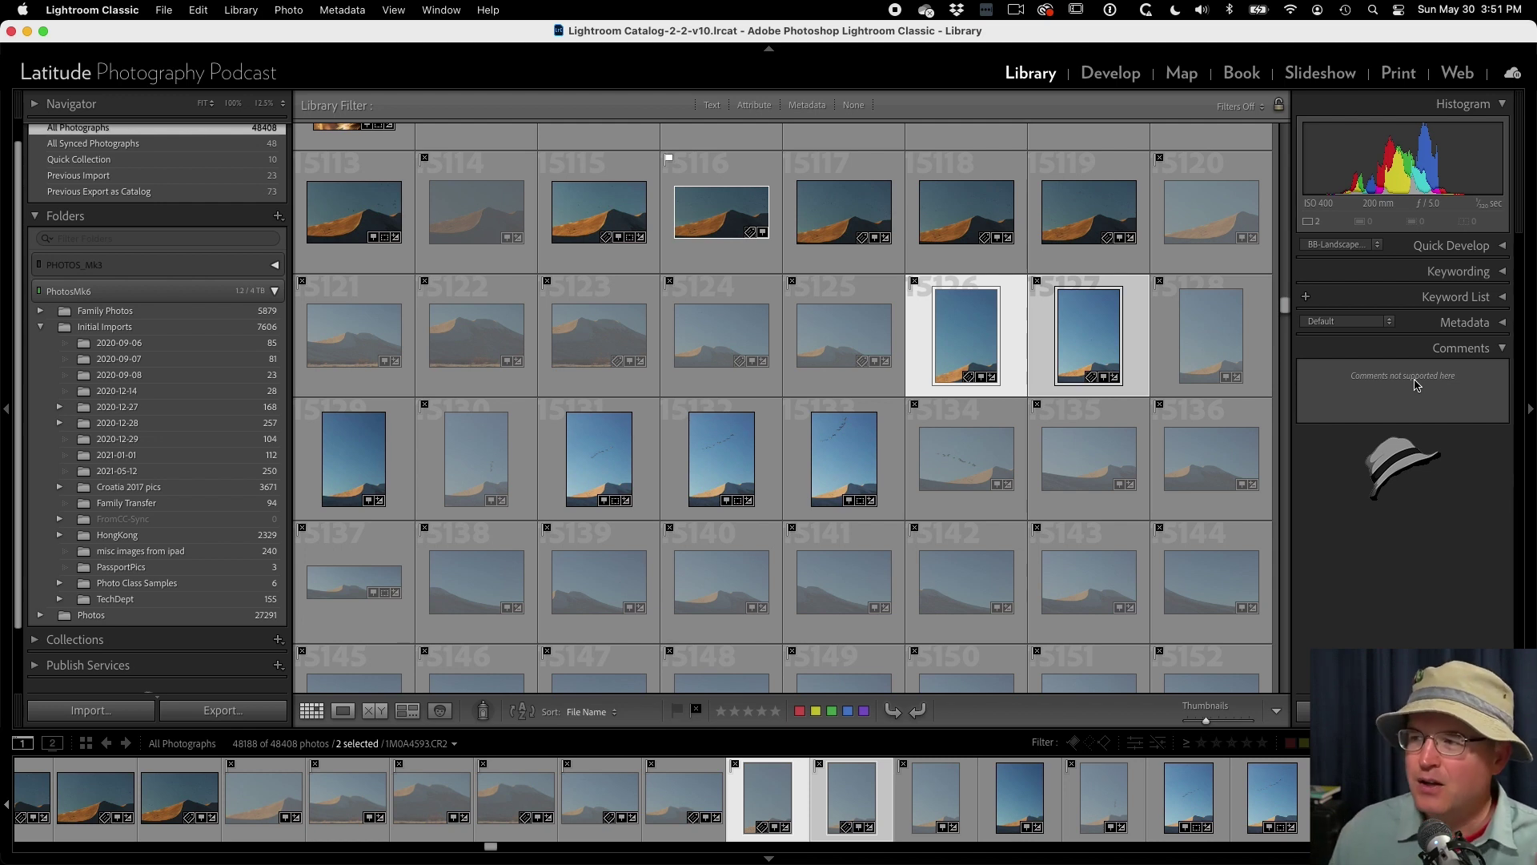
{"action": "left_click", "coordinate": [1453, 349]}
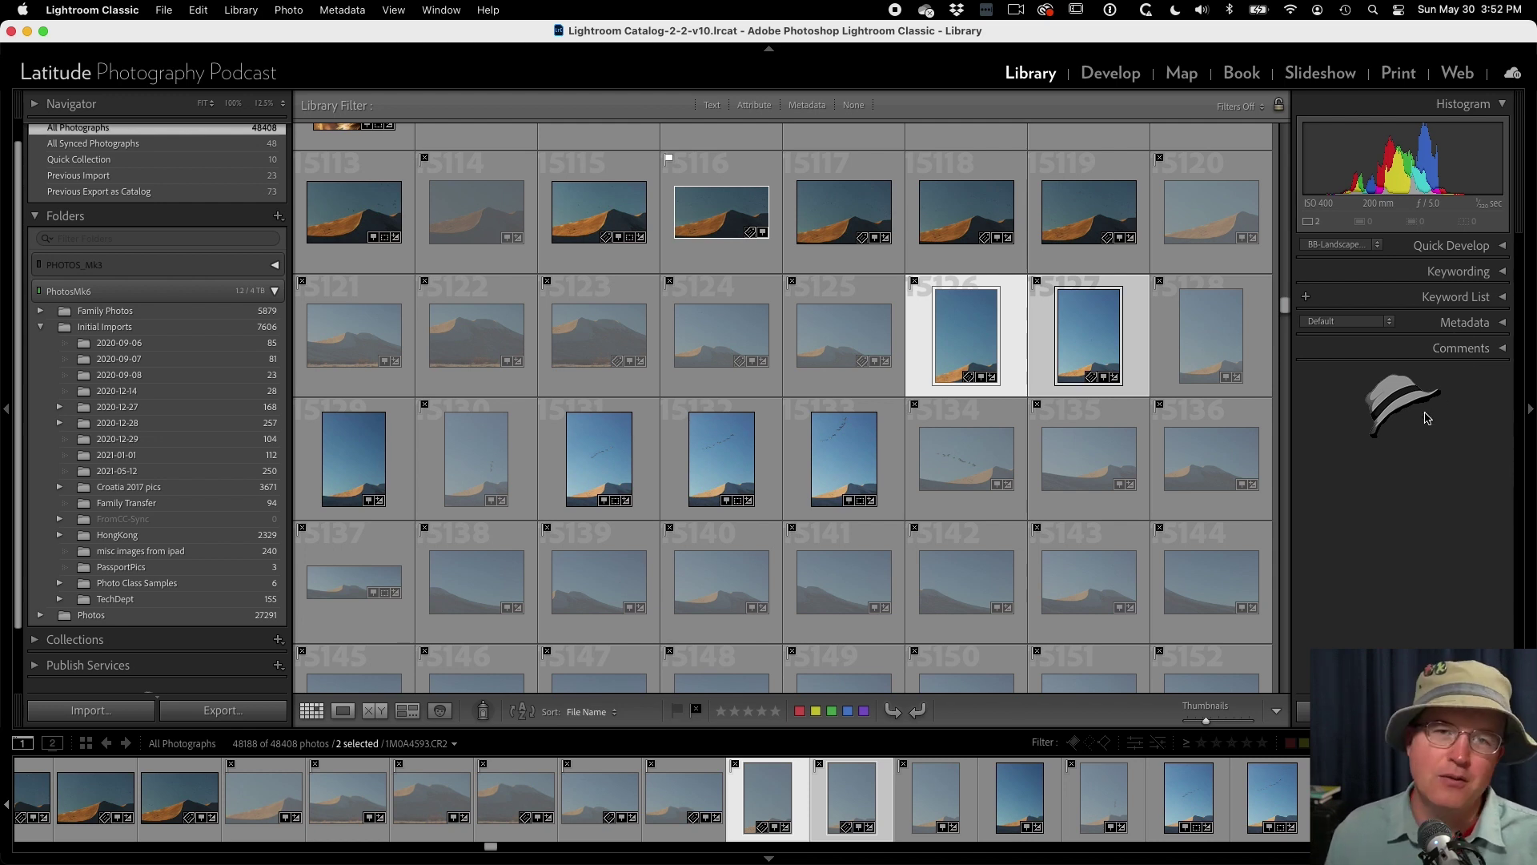